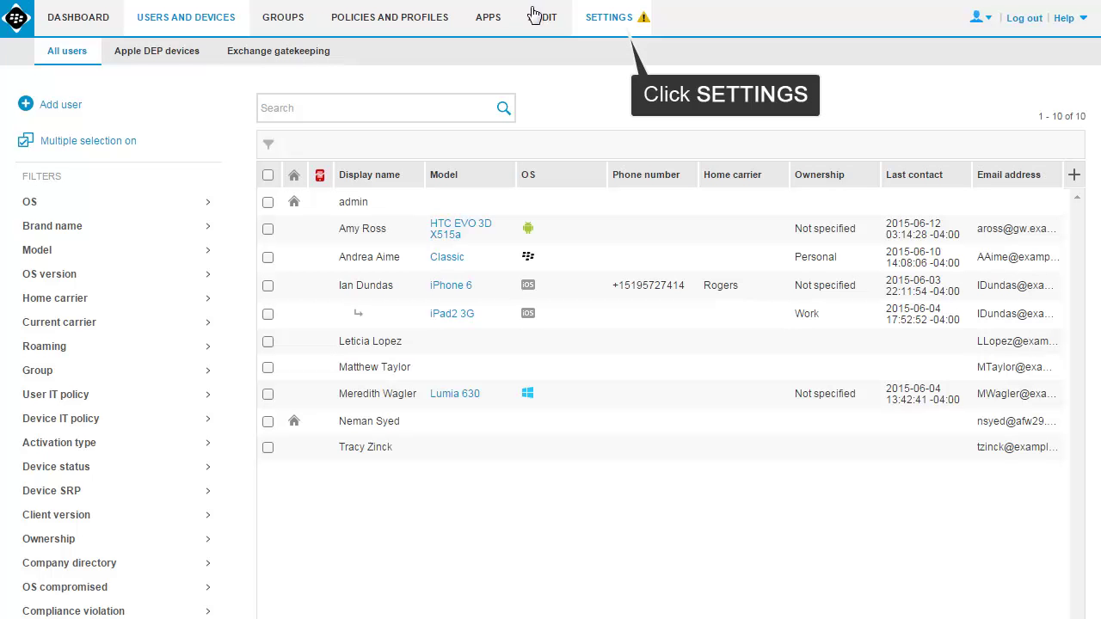
# Step: Go to Settings > External integration > Apple Device Enrollment Program and download BES12's public key
pyautogui.click(605, 20)
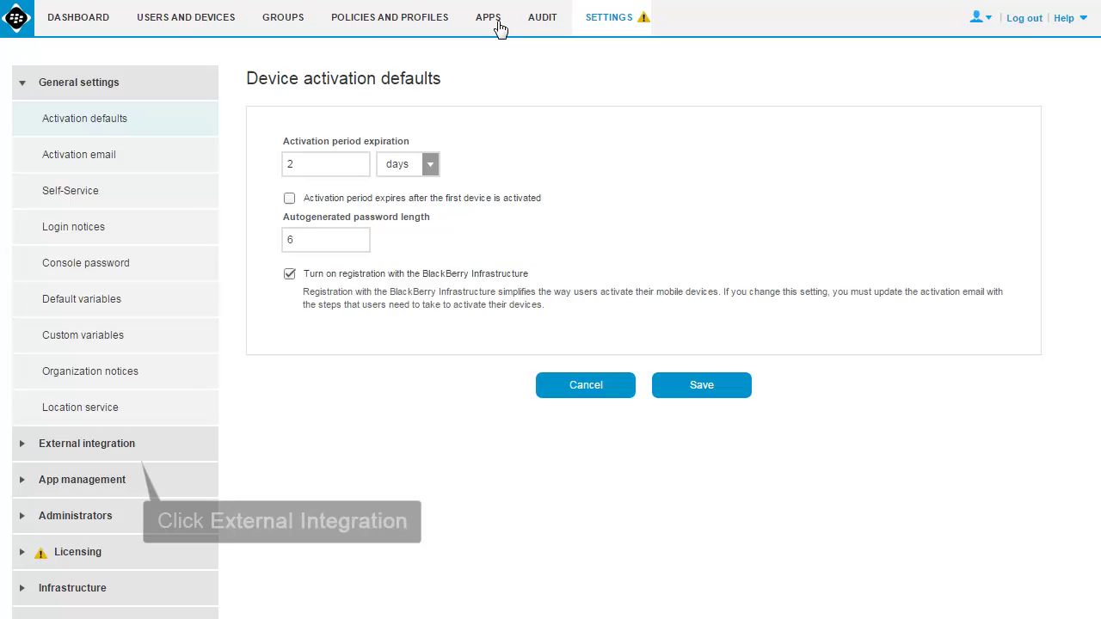
pyautogui.click(101, 454)
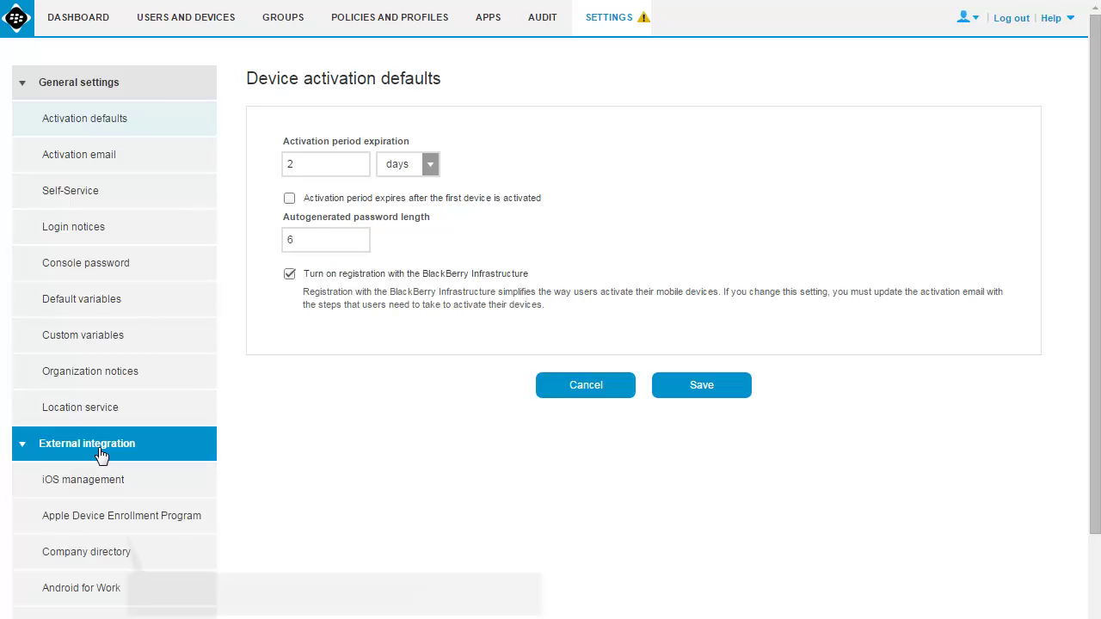
pyautogui.click(89, 519)
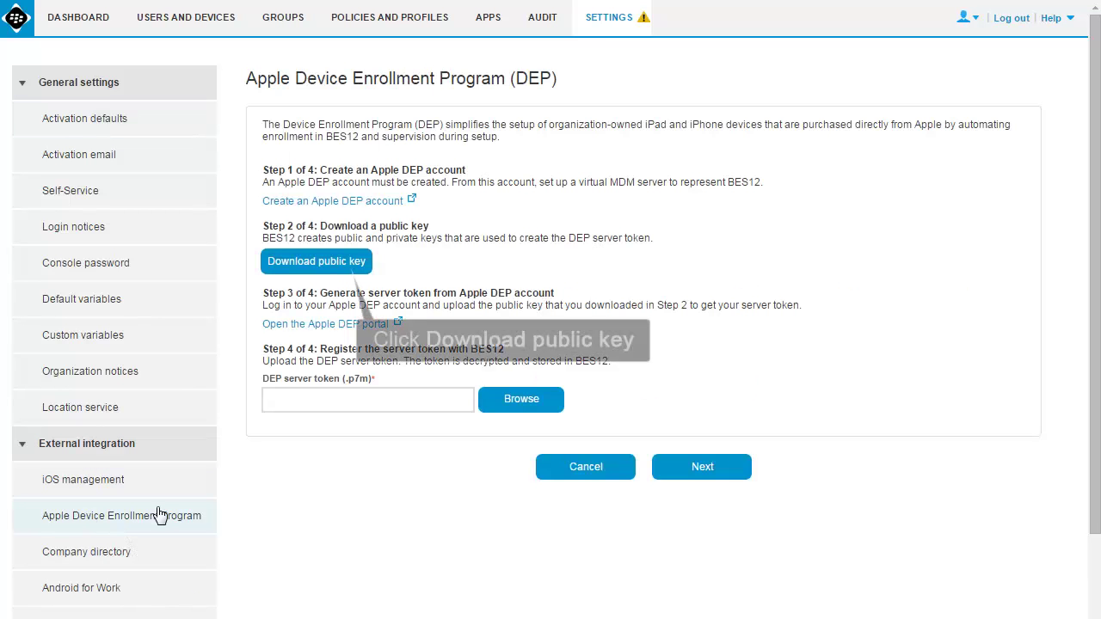
pyautogui.click(334, 269)
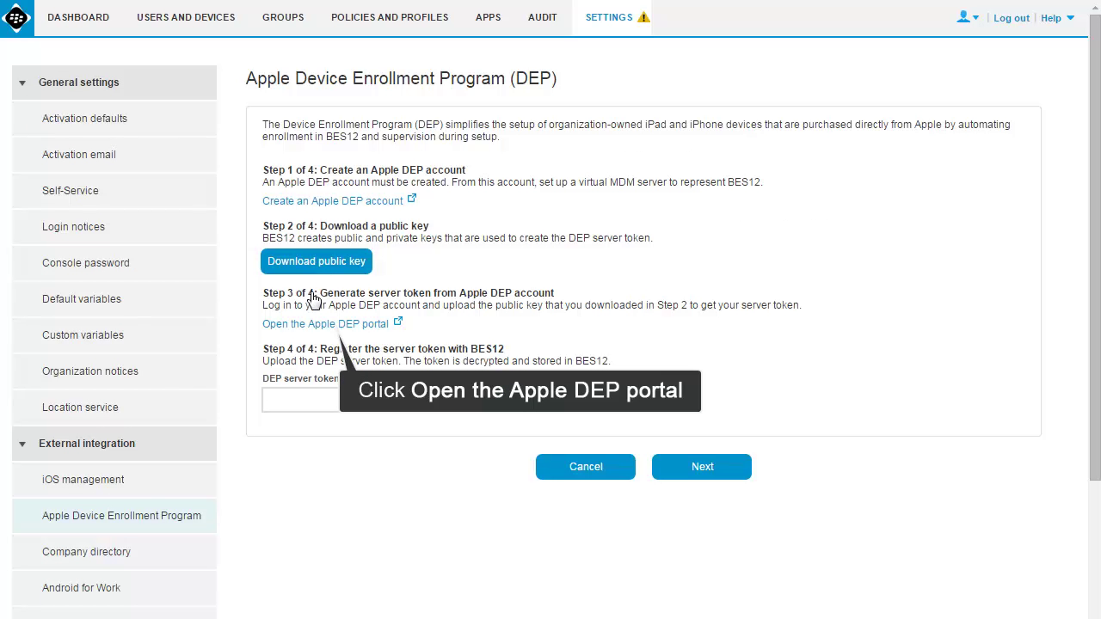
# Step: Sign in with the account password, verify using the trusted phone's code, and open the MDM servers list
pyautogui.click(311, 325)
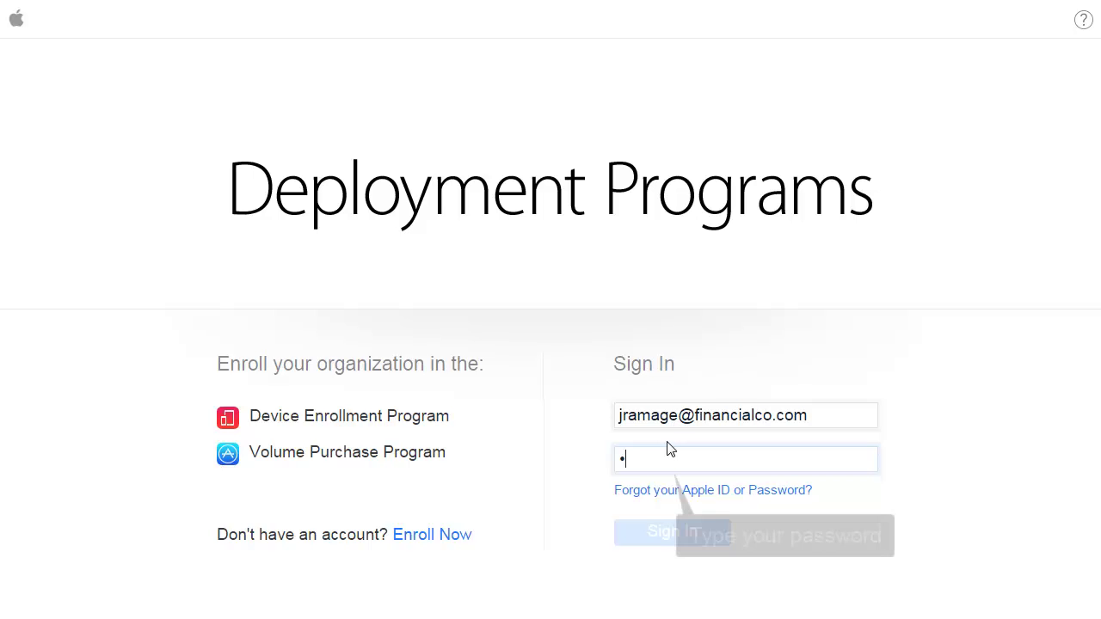
pyautogui.write('••••••••')
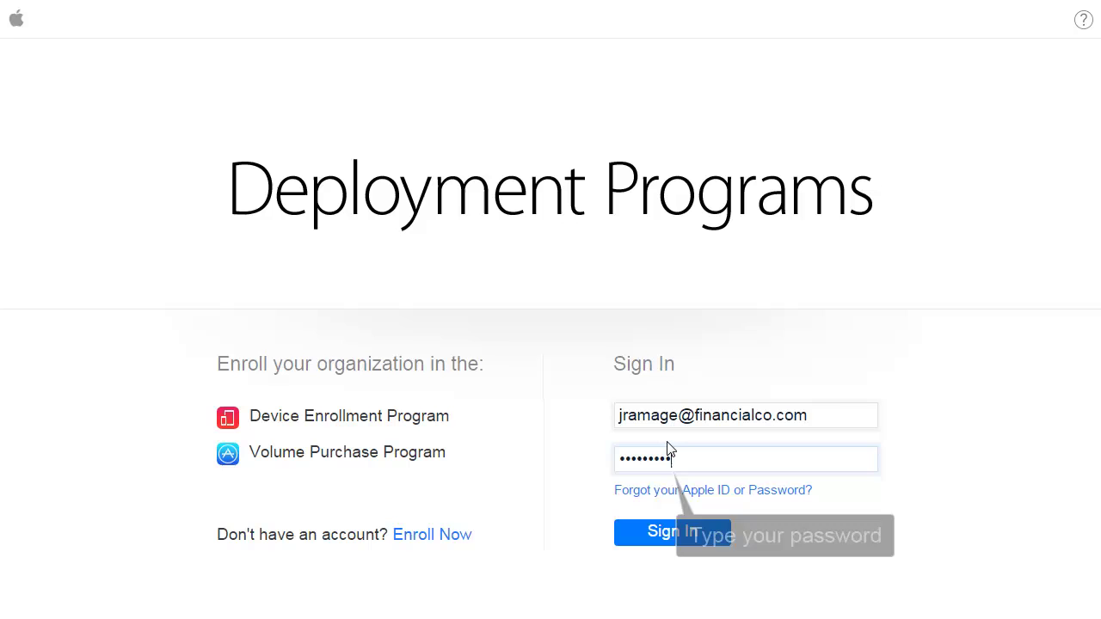
pyautogui.click(673, 534)
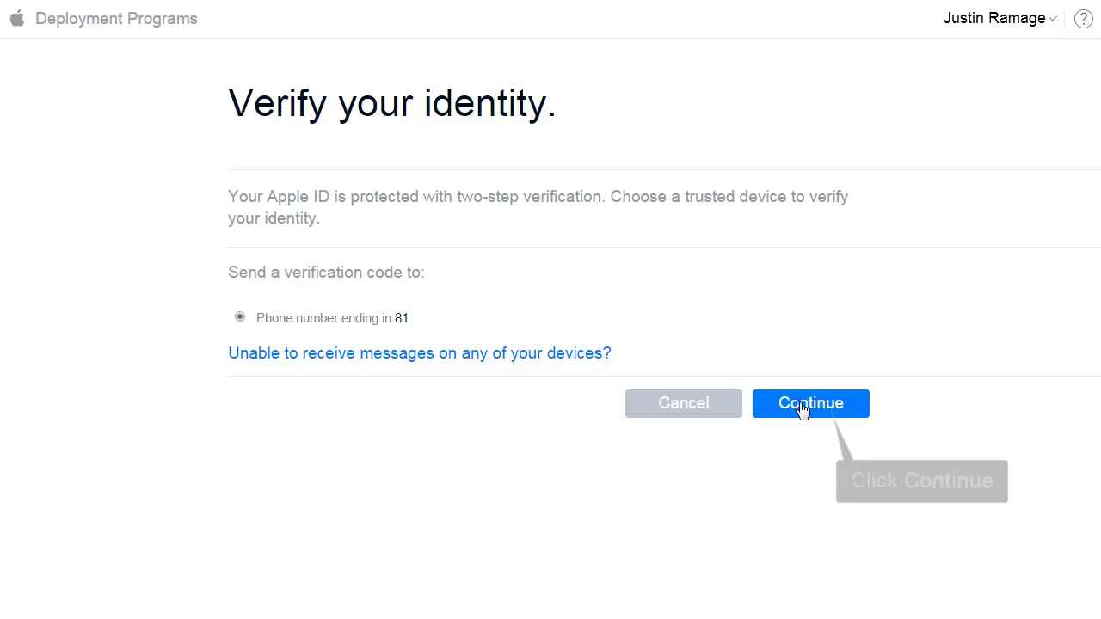
pyautogui.click(803, 404)
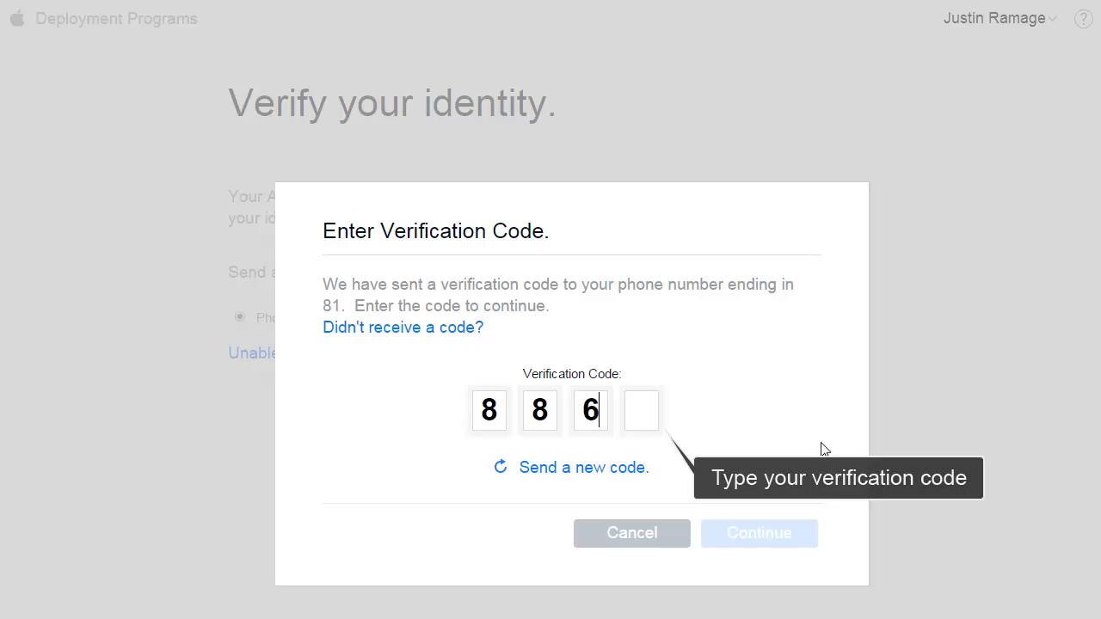
pyautogui.click(775, 535)
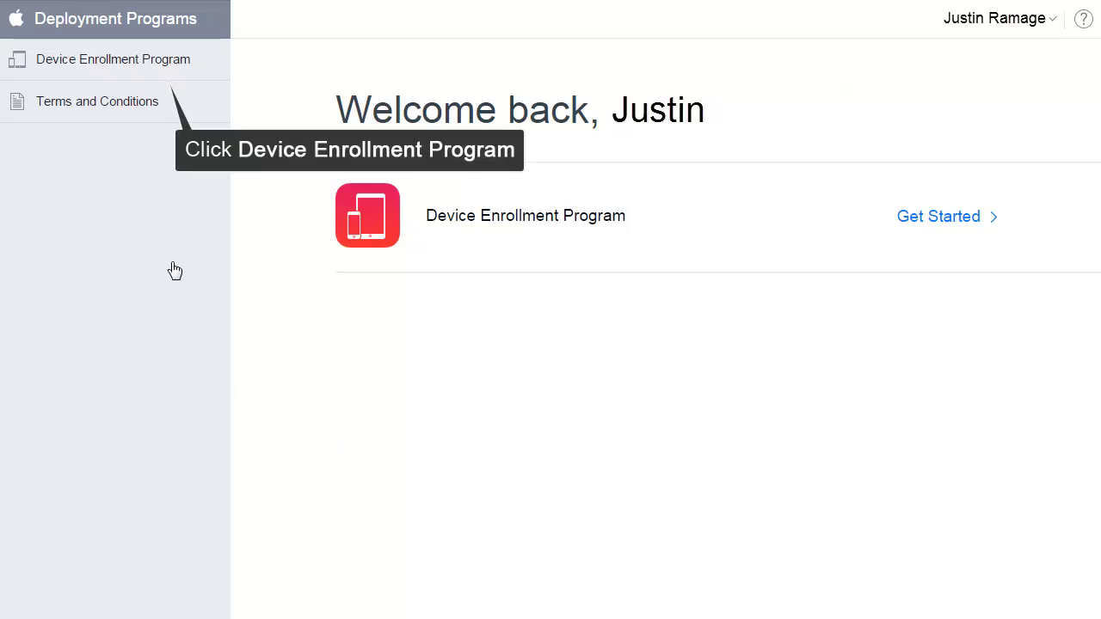
pyautogui.click(136, 67)
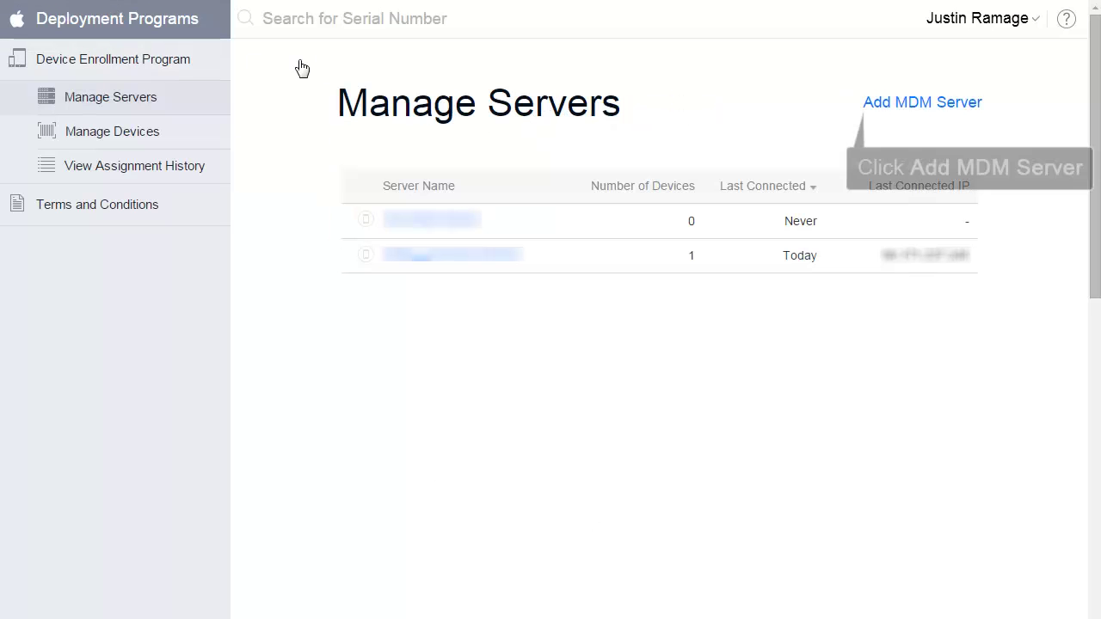
# Step: Add a new MDM server named 'Financial Co.' set to automatically assign new devices
pyautogui.click(889, 103)
pyautogui.write('Financial Co.')
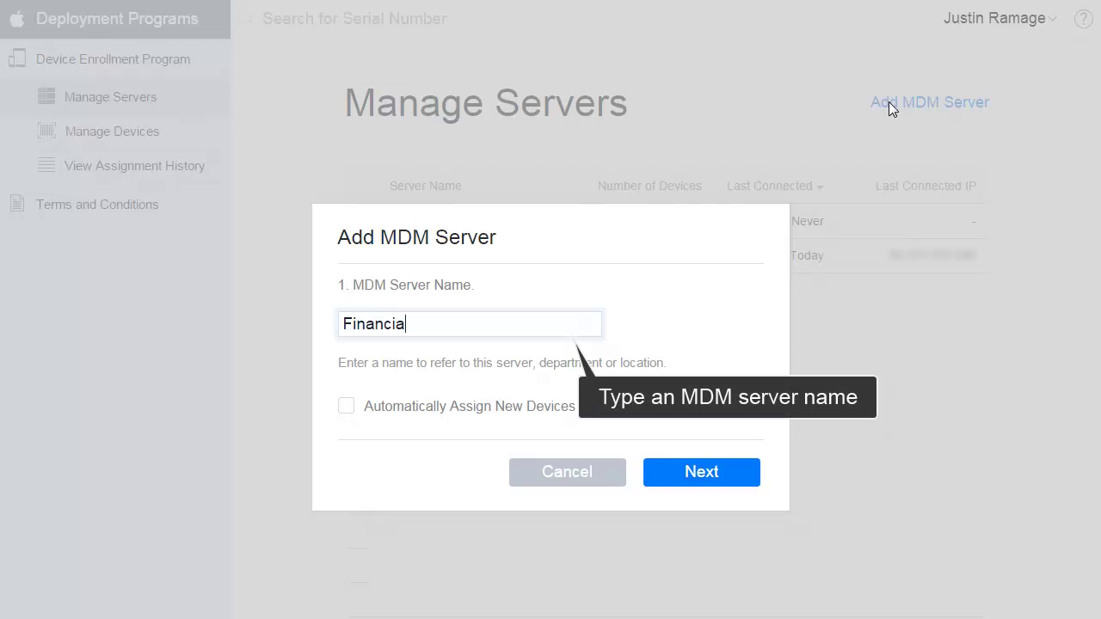
pyautogui.click(346, 411)
pyautogui.click(698, 475)
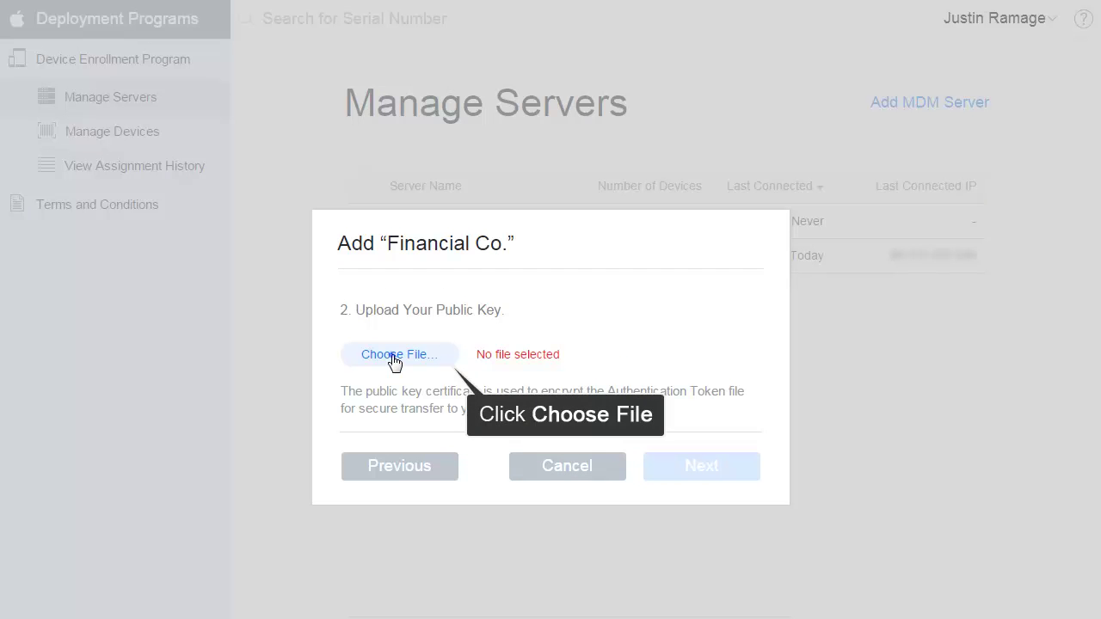
# Step: Upload Apple_Device_Enrollment_Program_Public_Key.pem, download the Financial Co. server token, and finish
pyautogui.click(392, 357)
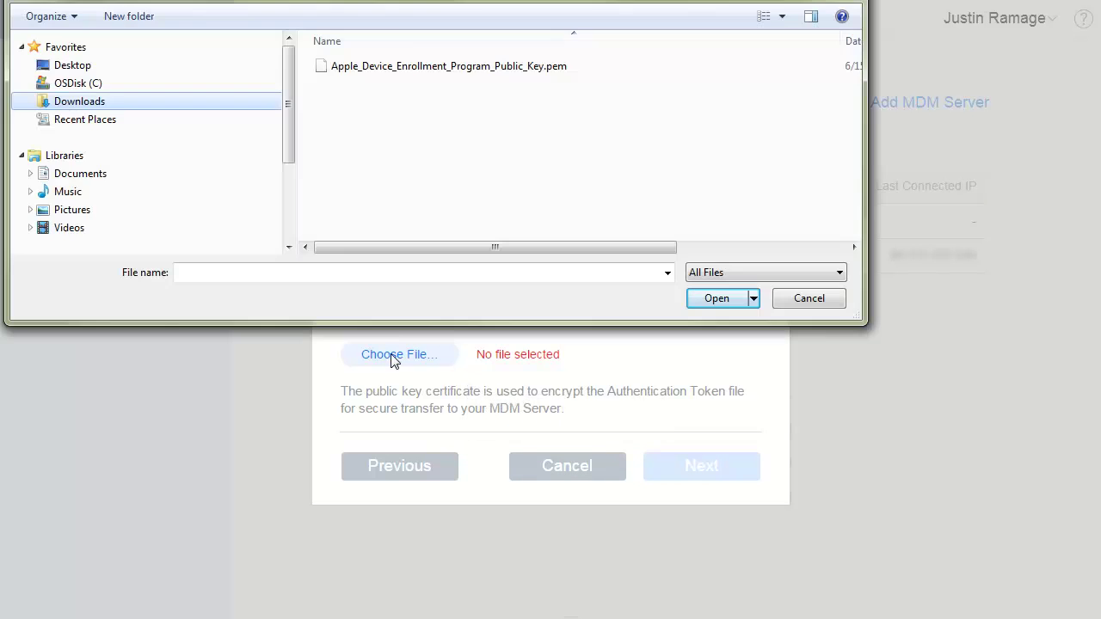
pyautogui.click(387, 67)
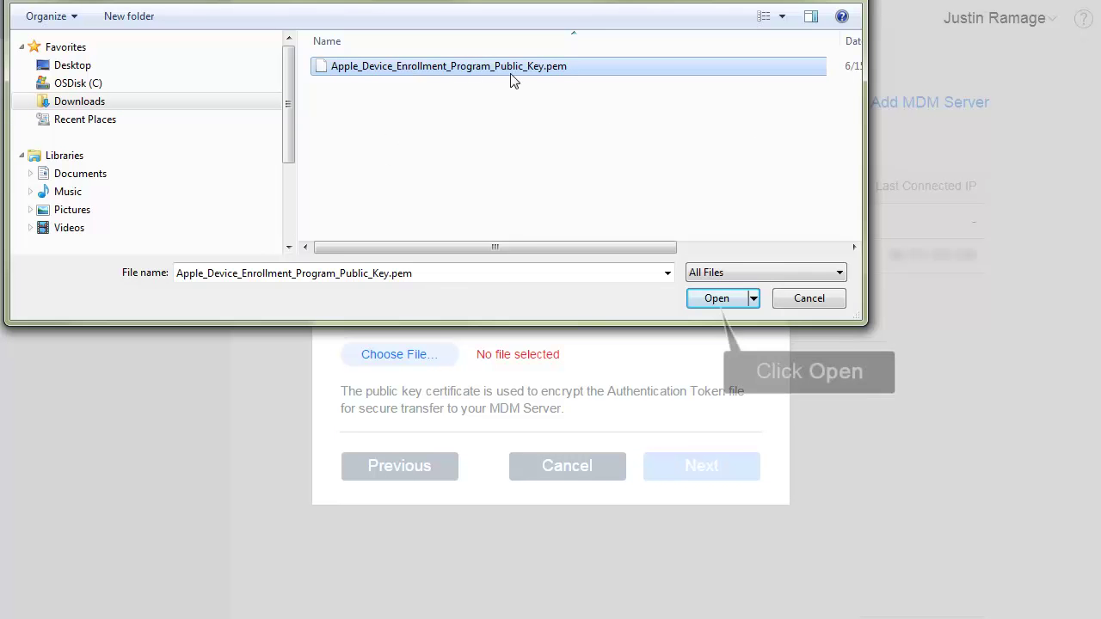
pyautogui.click(716, 300)
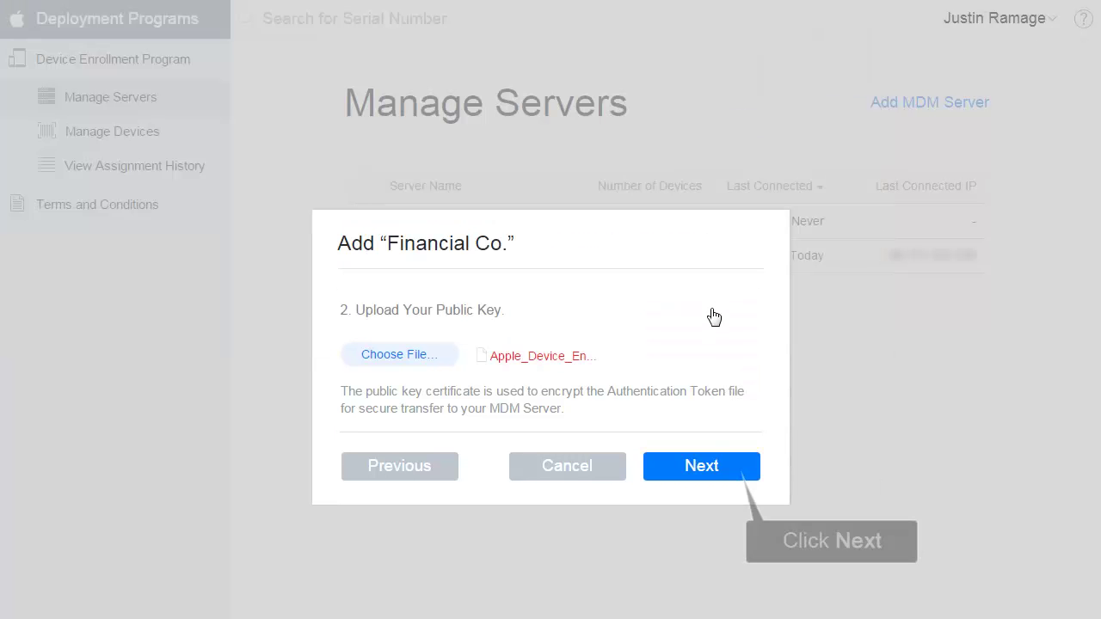
pyautogui.click(704, 467)
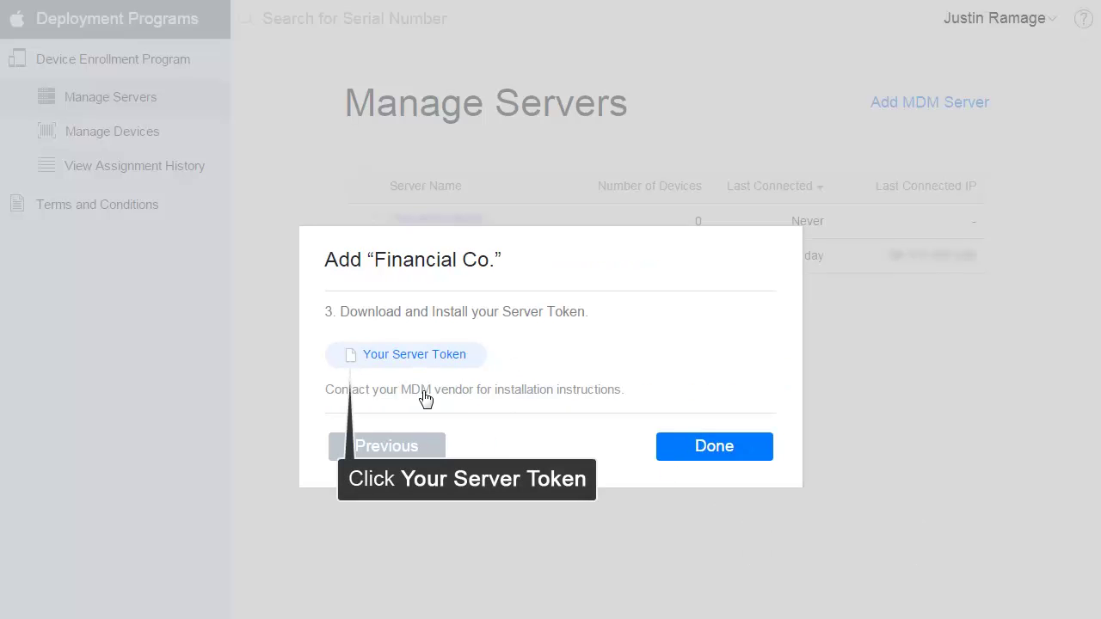
pyautogui.click(414, 356)
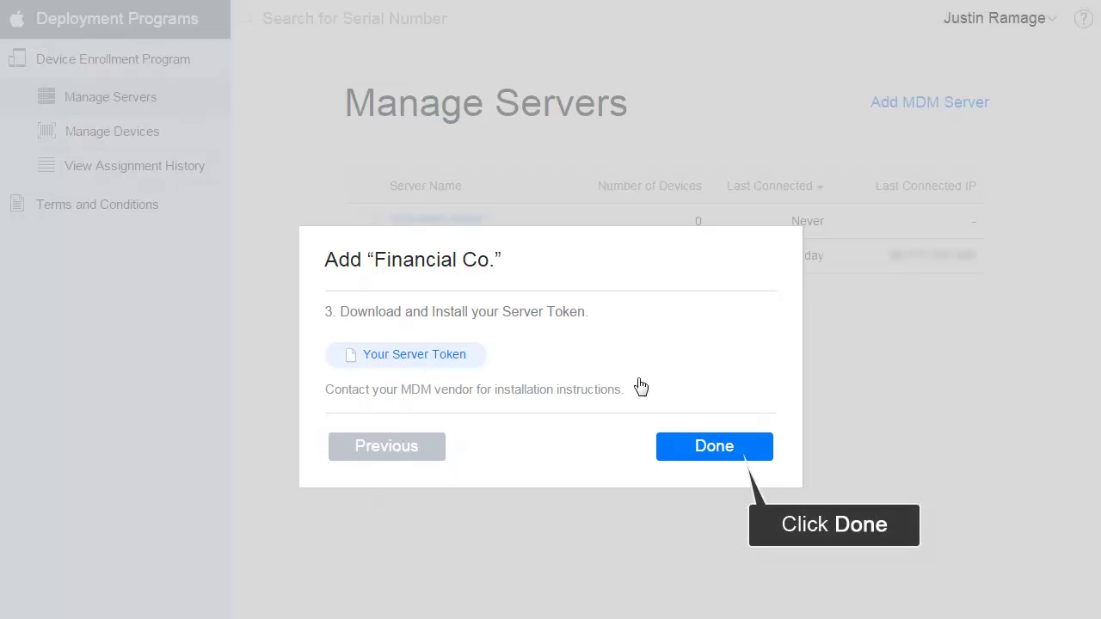
pyautogui.click(721, 457)
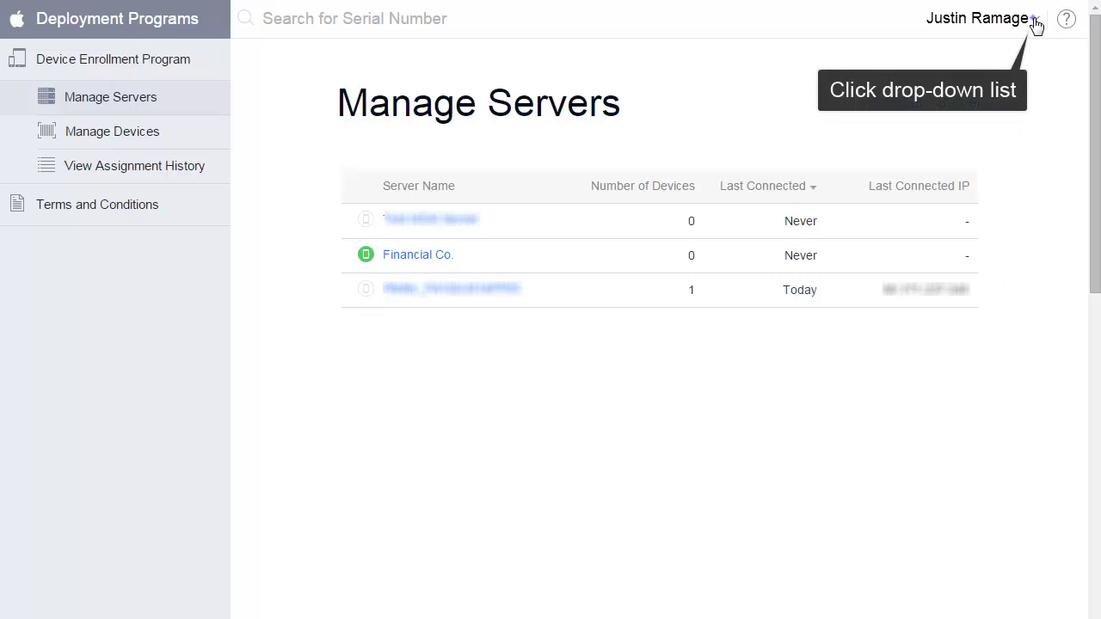
# Step: Sign out of Apple Deployment Programs and return to the BES12 console settings
pyautogui.click(1035, 19)
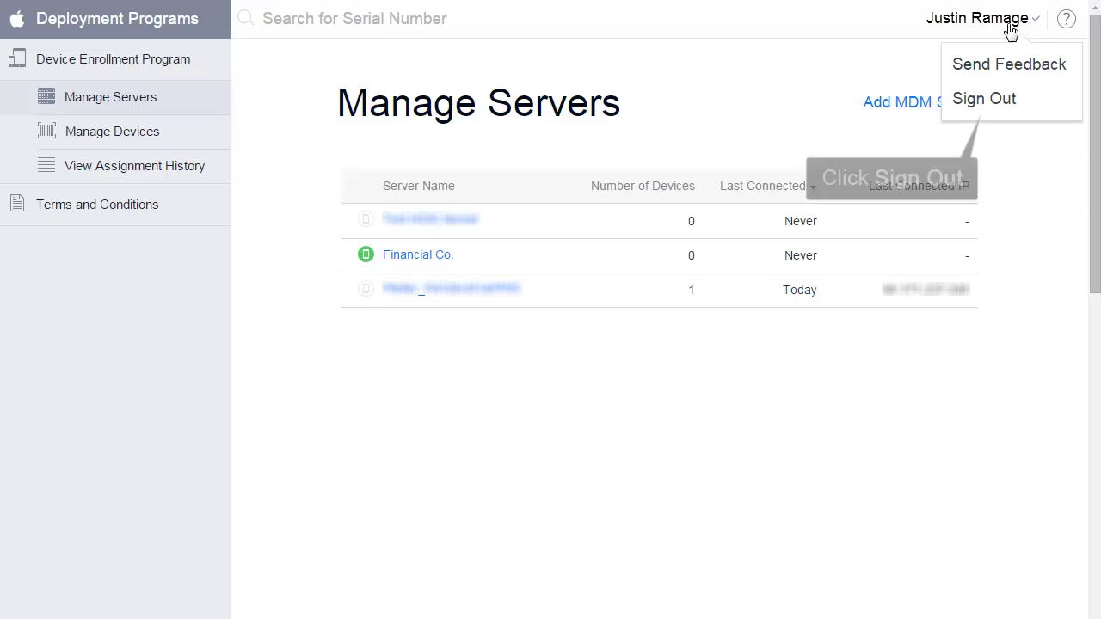
pyautogui.click(984, 100)
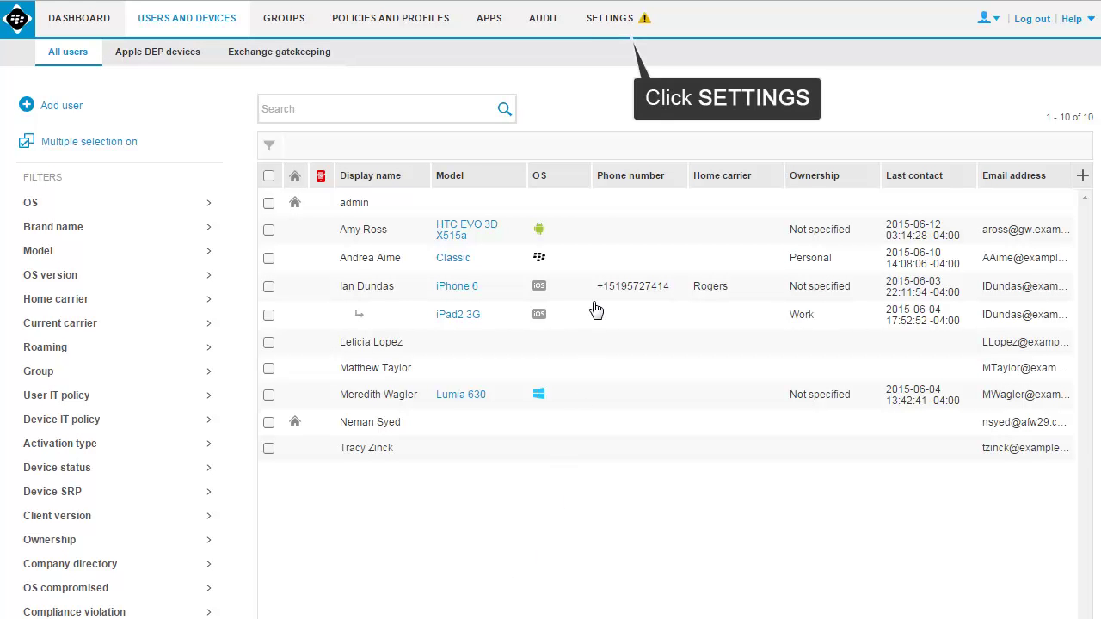
pyautogui.click(609, 20)
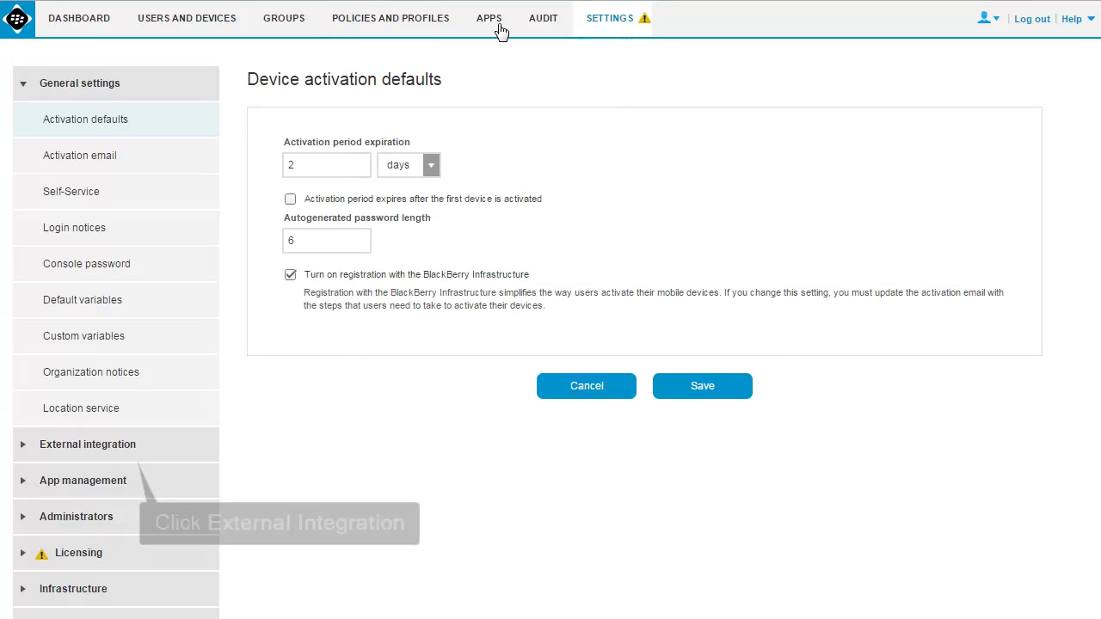
# Step: Upload the downloaded Financial Co. server token (.p7m) on the Apple DEP page and register it
pyautogui.click(95, 447)
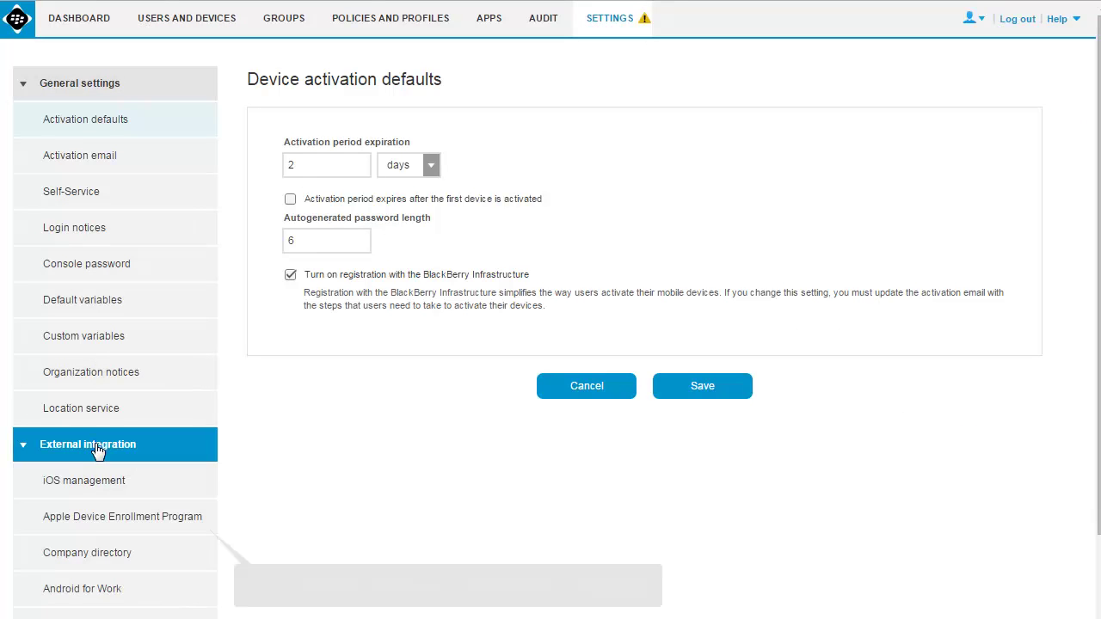
pyautogui.click(105, 520)
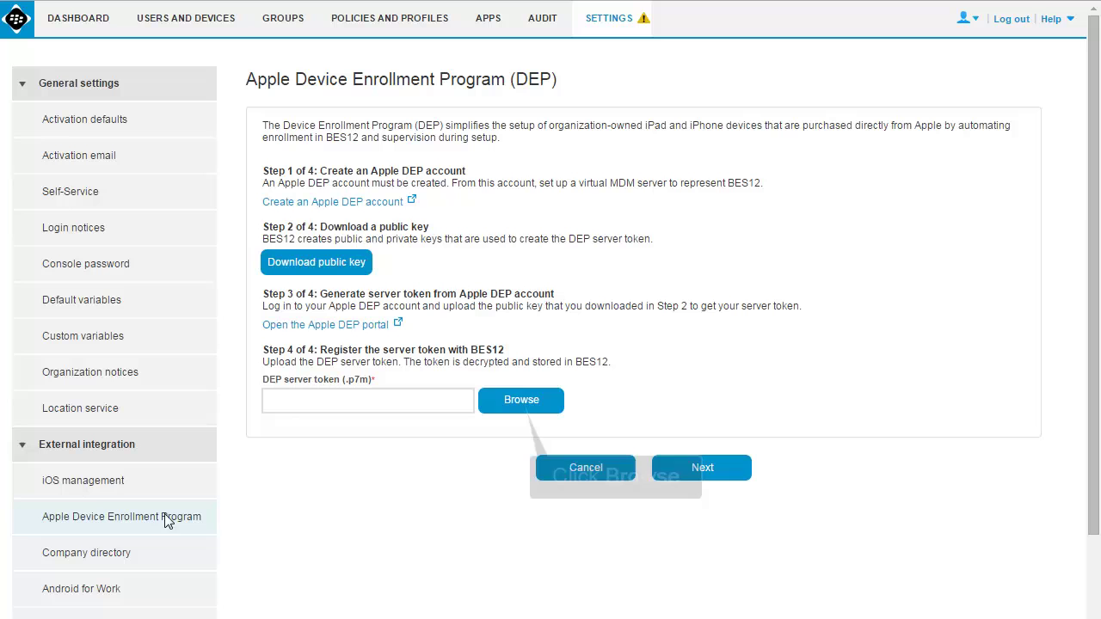
pyautogui.click(527, 401)
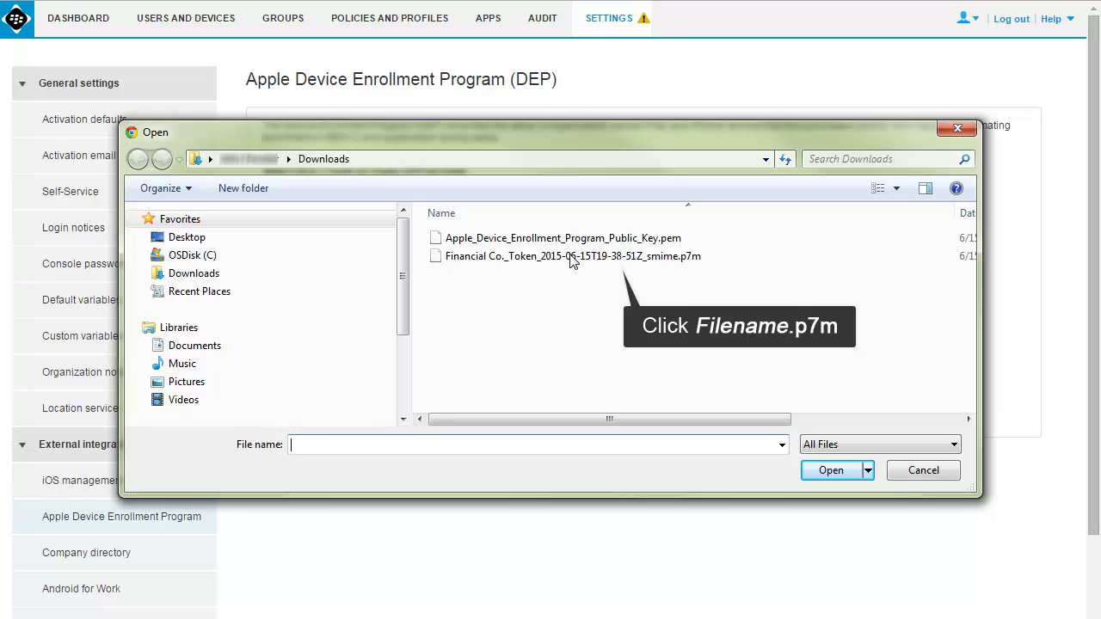
pyautogui.click(603, 257)
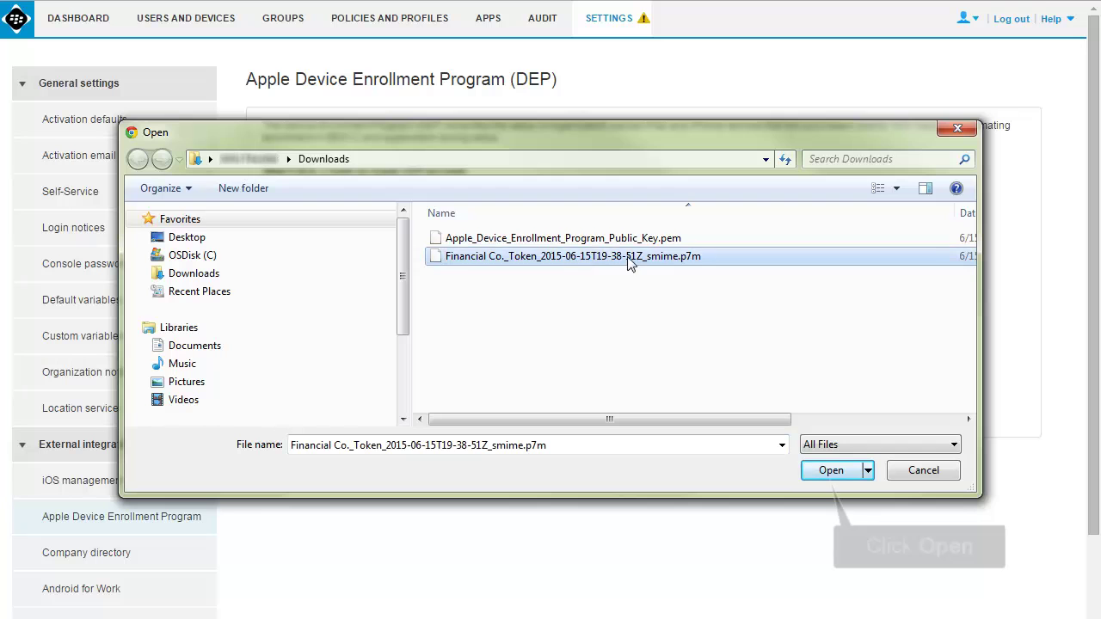
pyautogui.click(826, 473)
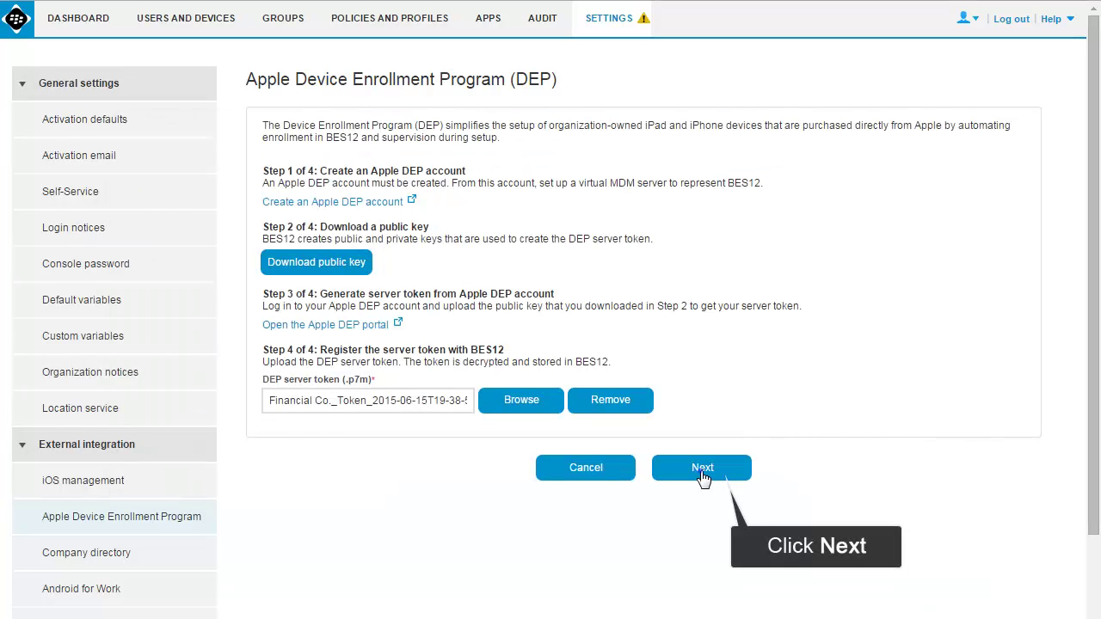
pyautogui.click(703, 471)
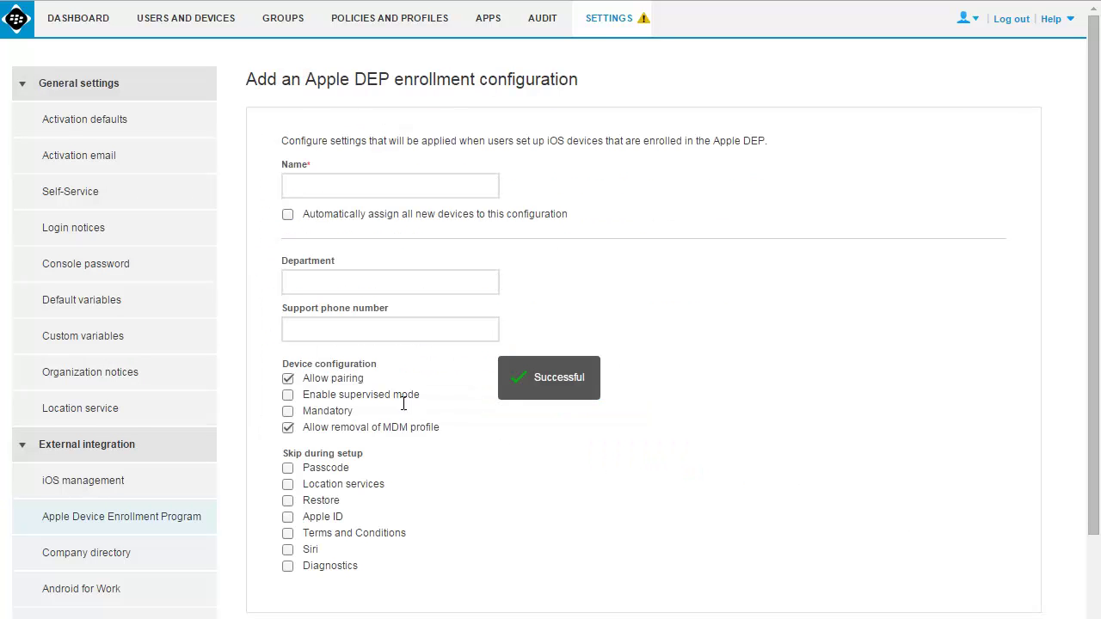
# Step: Save a configuration named 'Enable supervised mode', department 'Sales Team', with supervised mode ticked
pyautogui.click(294, 183)
pyautogui.click(295, 183)
pyautogui.write('Ena')
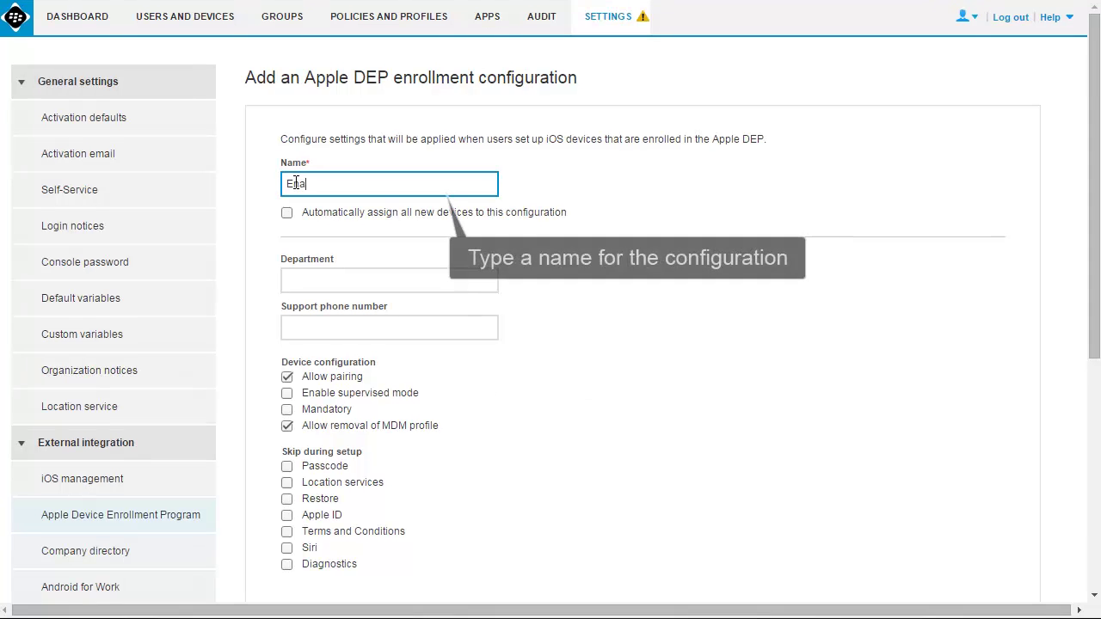
pyautogui.write('ble supervised mode')
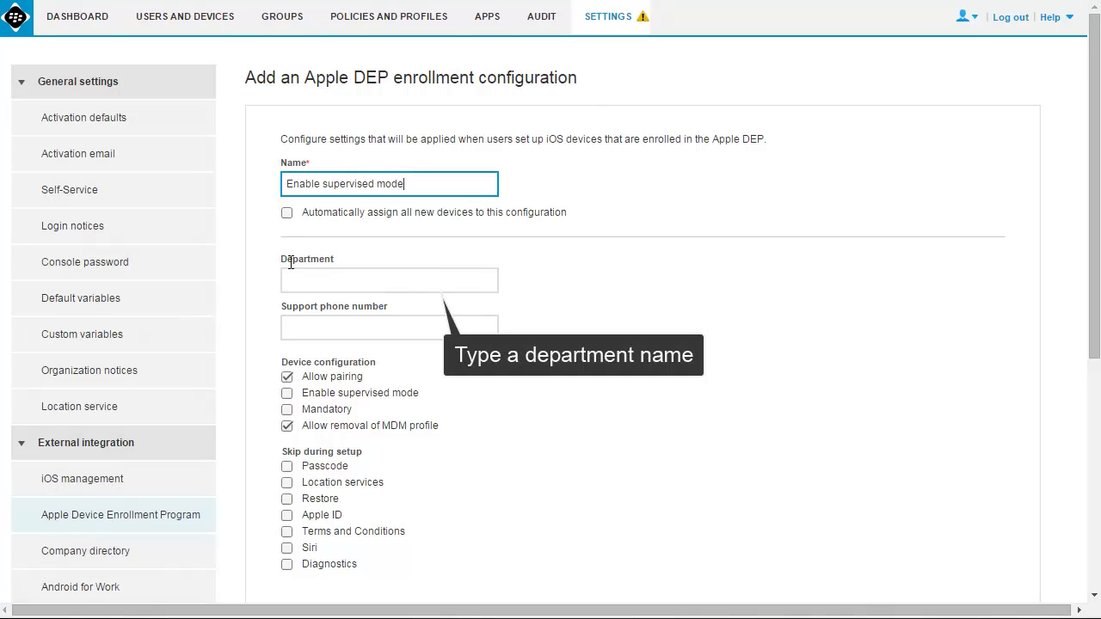
pyautogui.click(289, 280)
pyautogui.write('Sales')
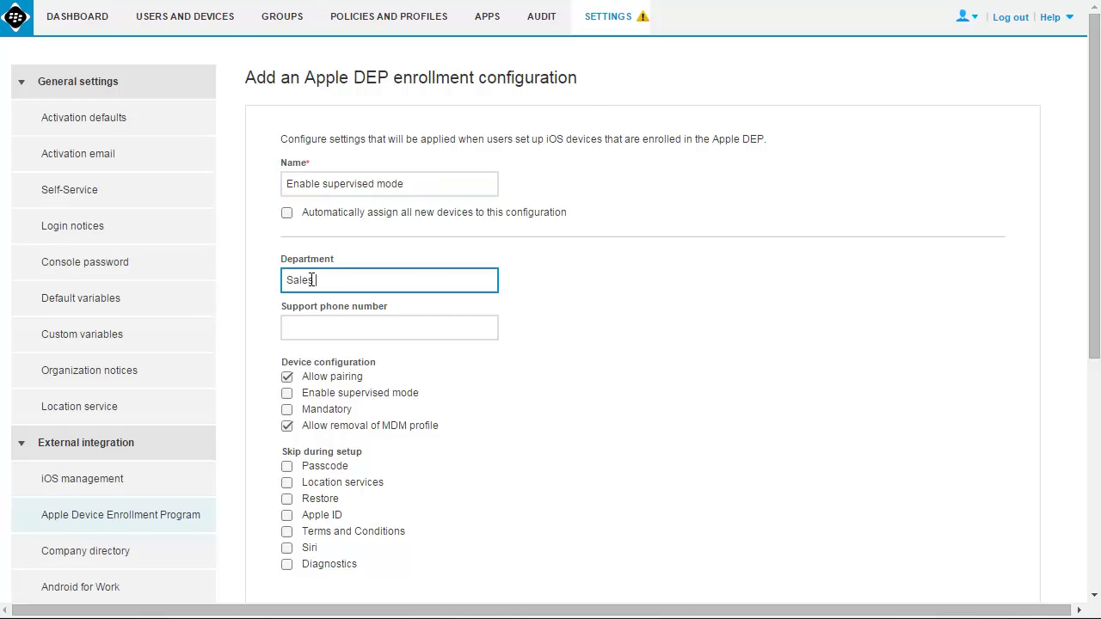
pyautogui.write(' Team')
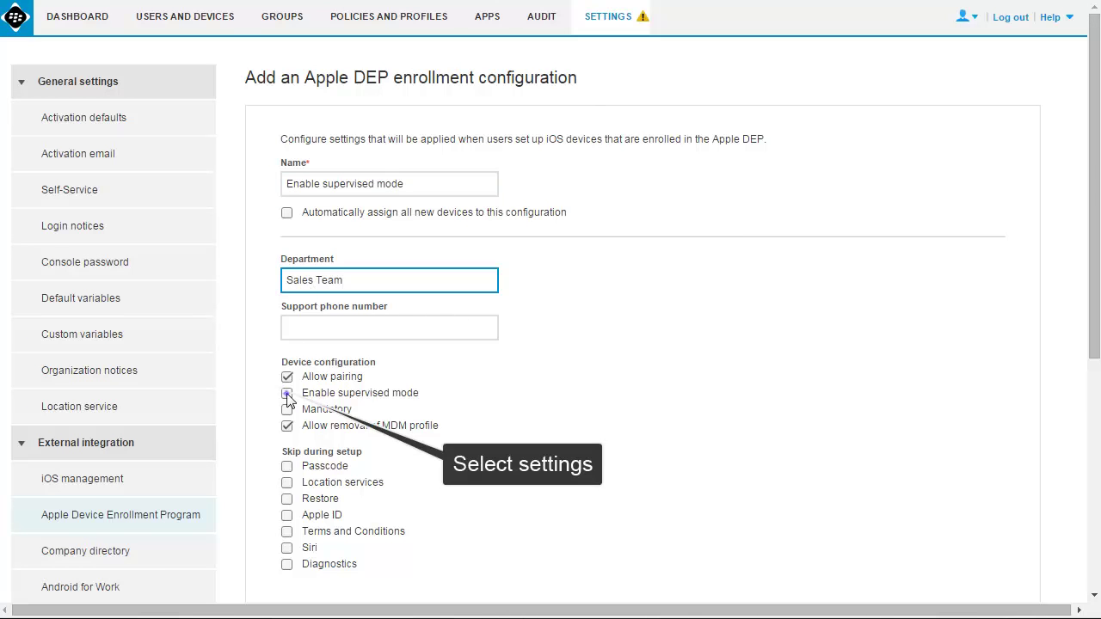
pyautogui.click(287, 395)
pyautogui.moveTo(1094, 339); pyautogui.dragTo(1095, 391)
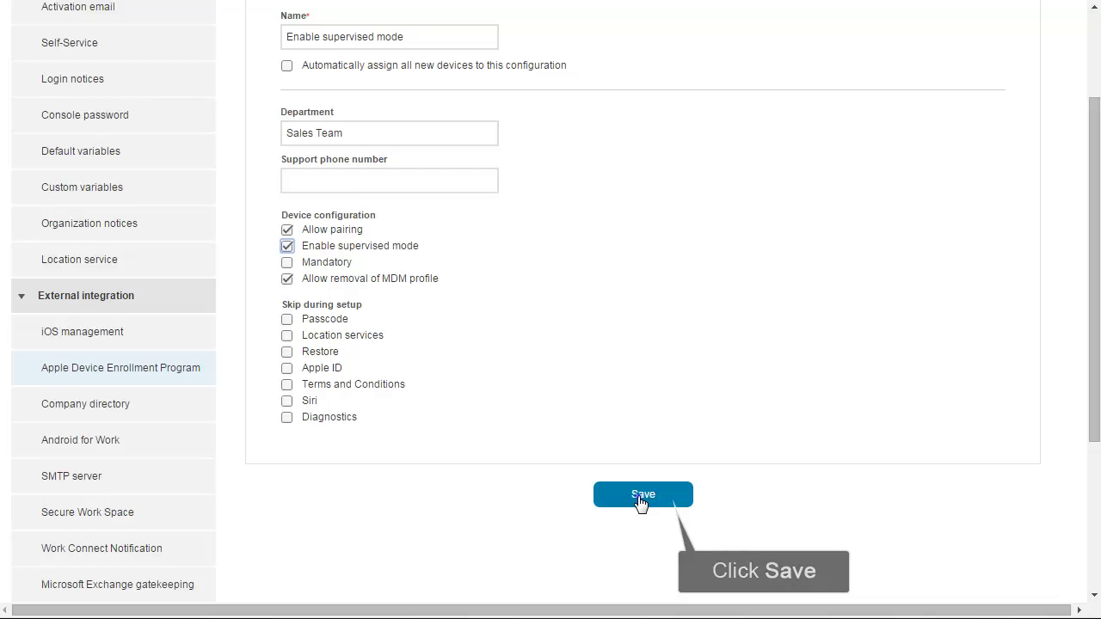
pyautogui.click(644, 502)
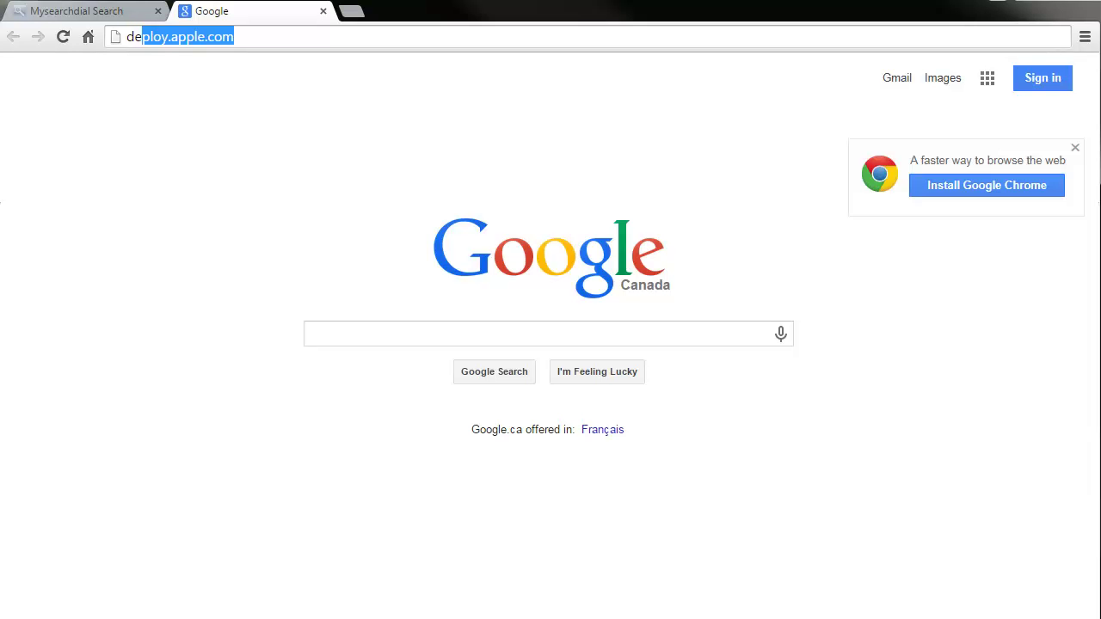
# Step: Enter the deploy.apple.com address in the browser to reach the sign-in page
pyautogui.write('ploy.apple.com')
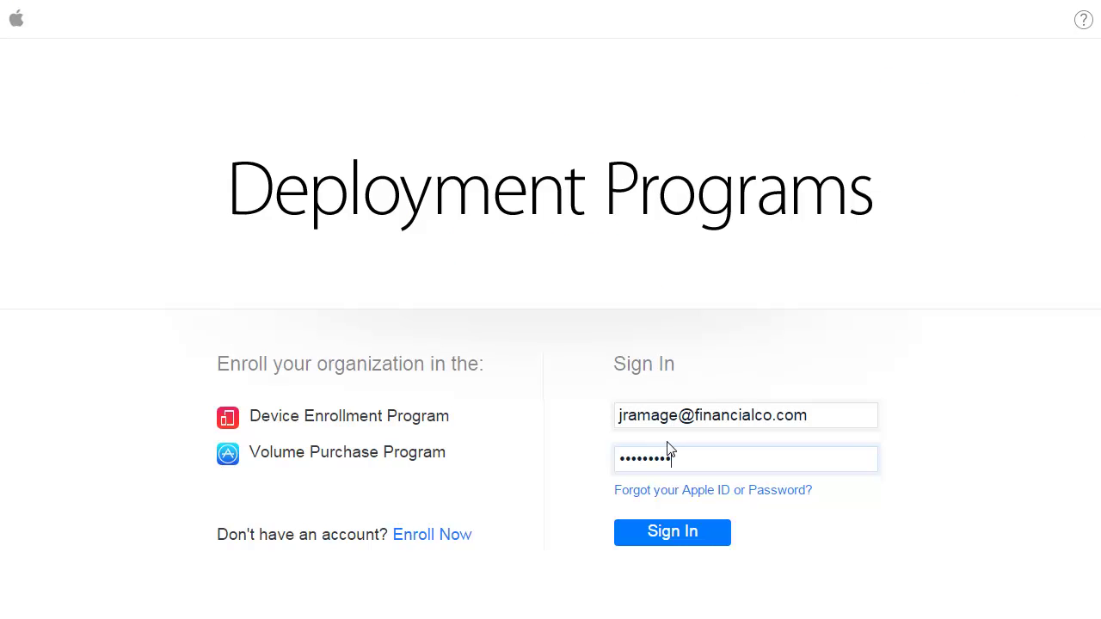
# Step: Sign in and submit the verification code sent to the trusted phone
pyautogui.click(673, 534)
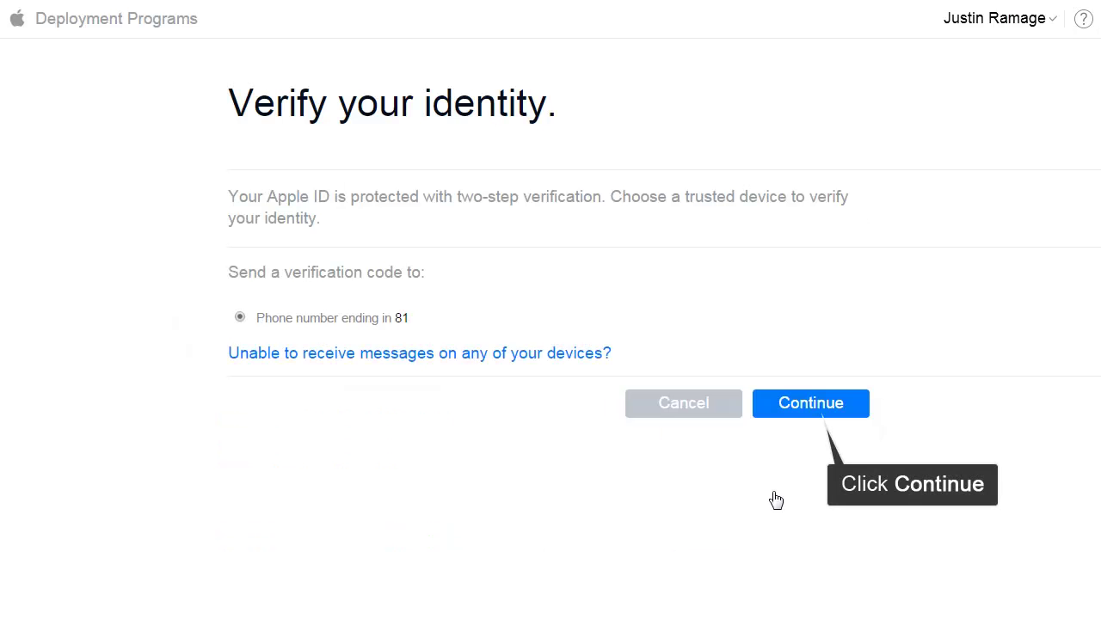
pyautogui.click(802, 409)
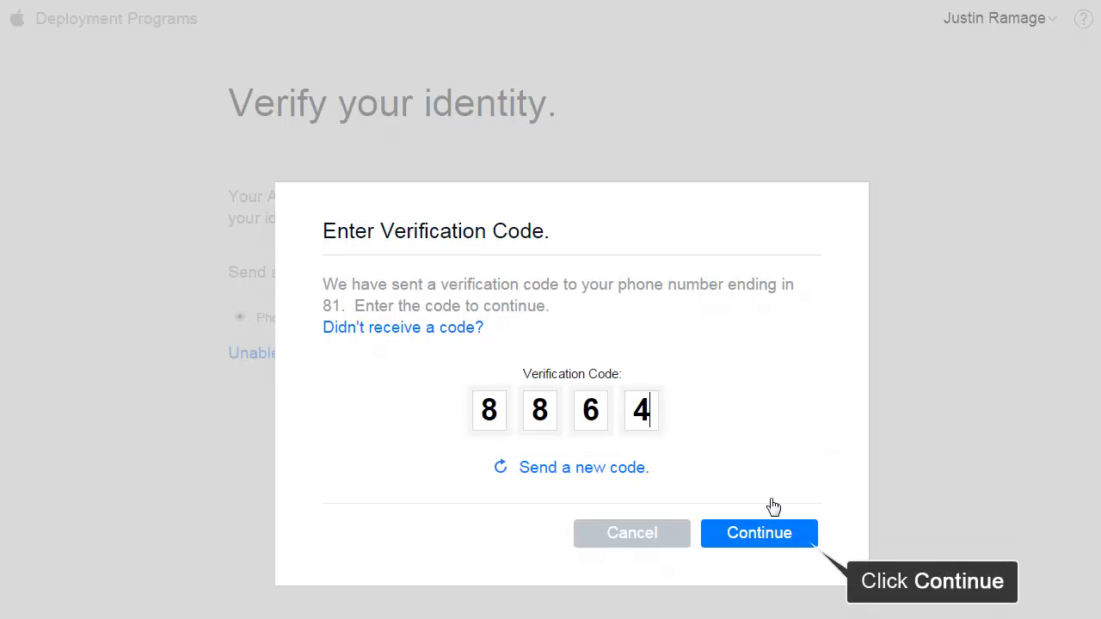
pyautogui.click(770, 537)
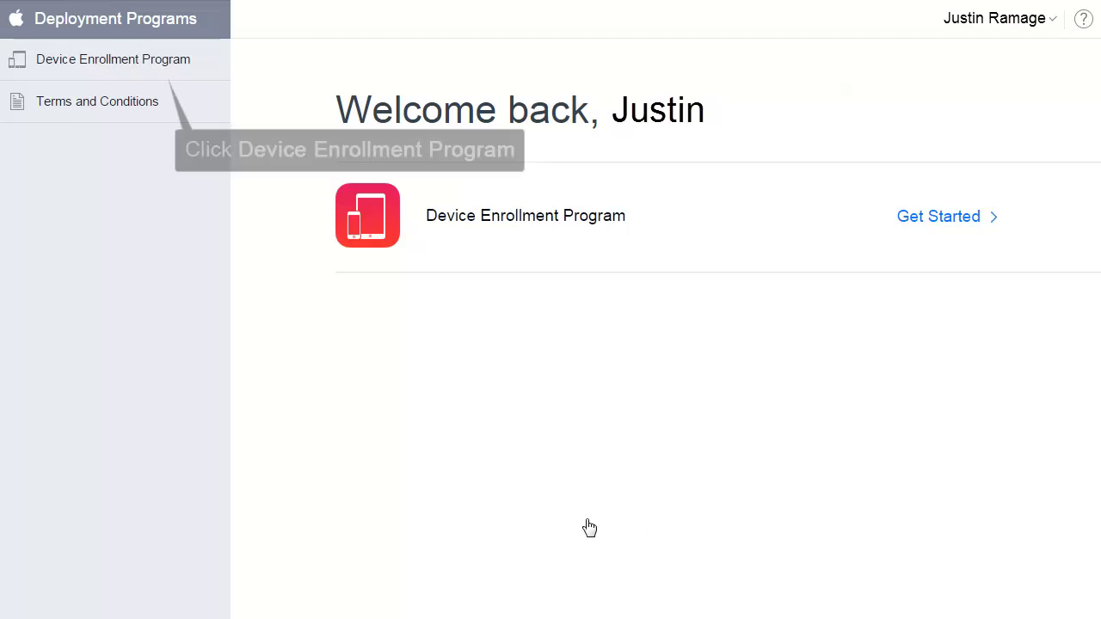
# Step: Open Device Enrollment Program > Manage Devices and enter the device serial number
pyautogui.click(136, 67)
pyautogui.click(114, 132)
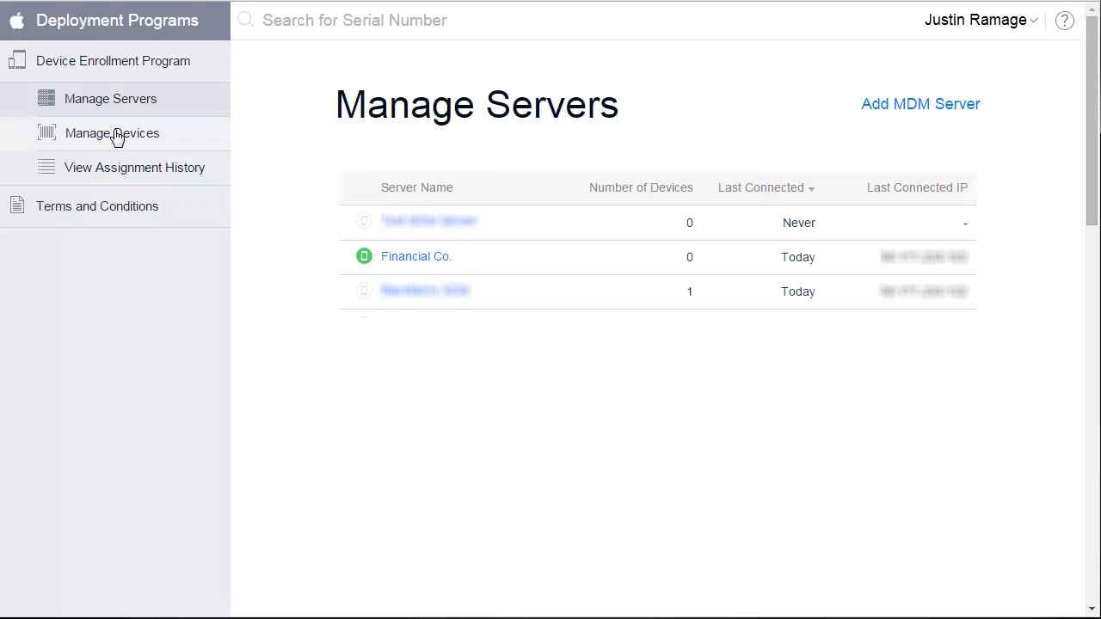
pyautogui.click(347, 297)
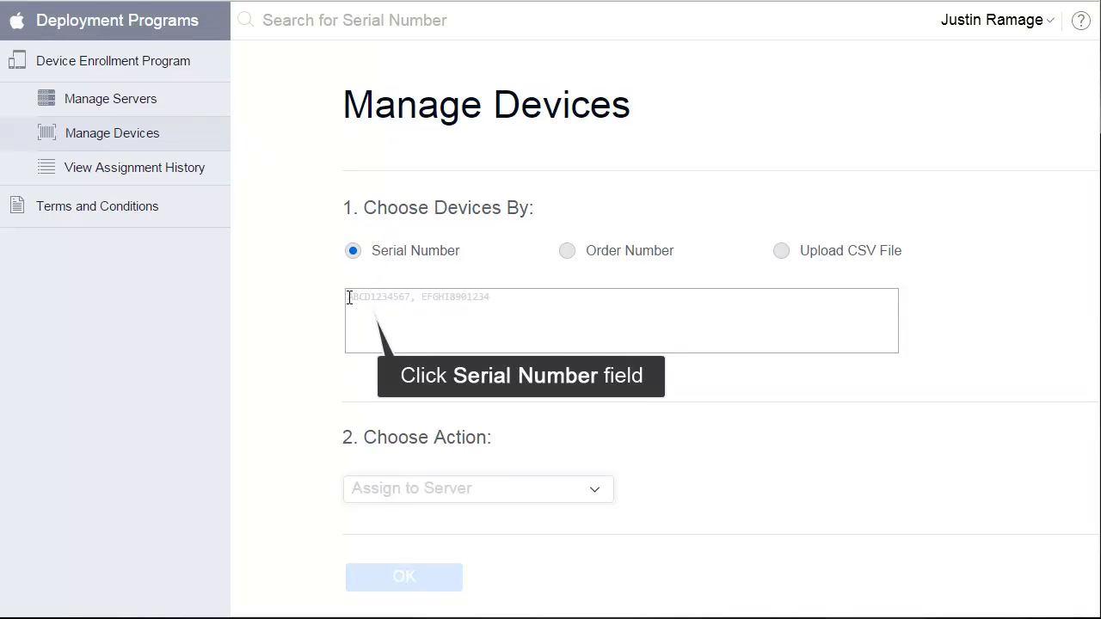
pyautogui.write('xxxxxxxxxxxx')
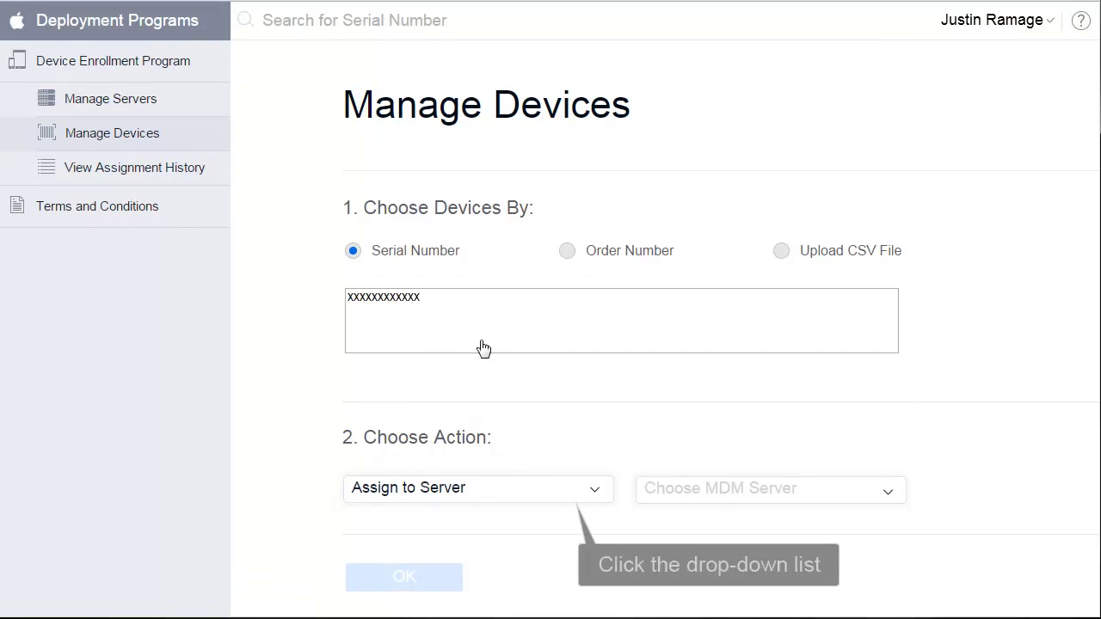
# Step: Assign the device to the Financial Co. MDM server and confirm the assignment
pyautogui.click(598, 496)
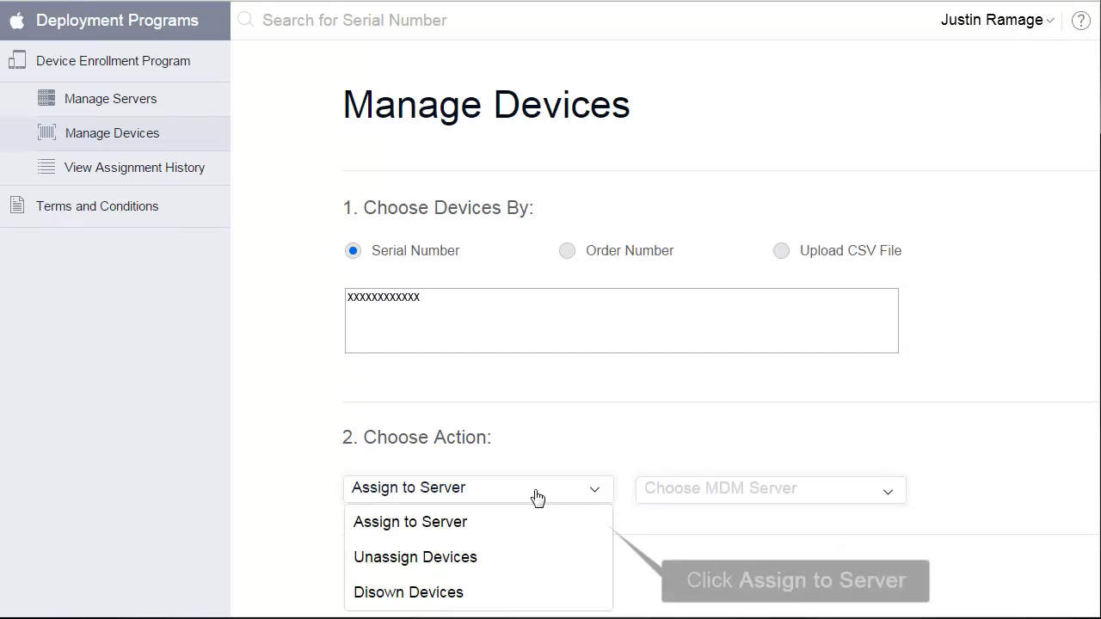
pyautogui.click(437, 525)
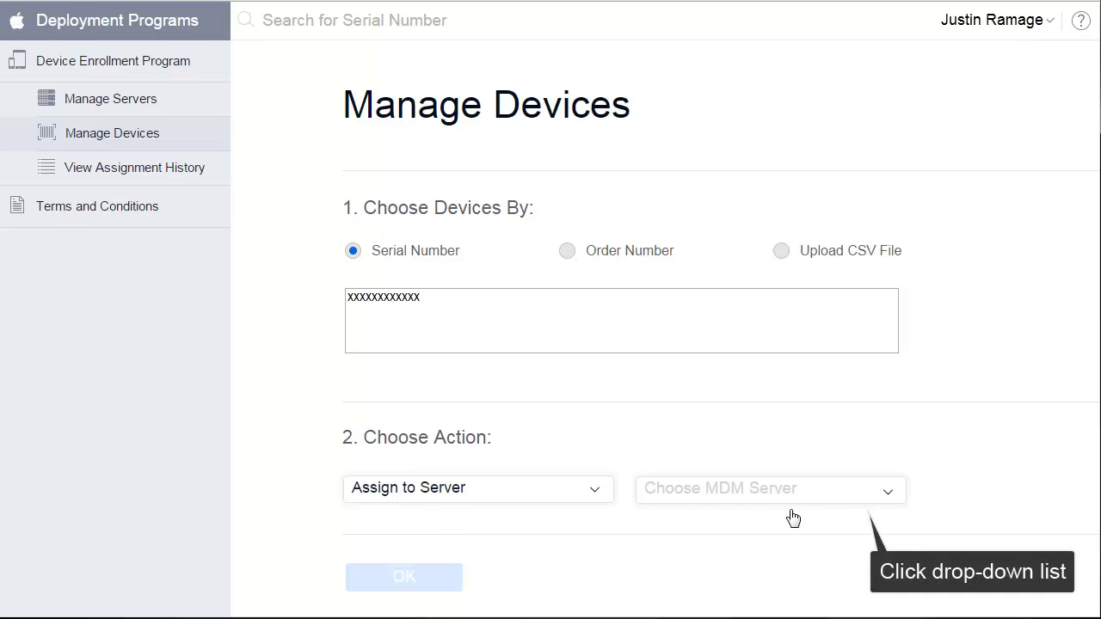
pyautogui.click(889, 497)
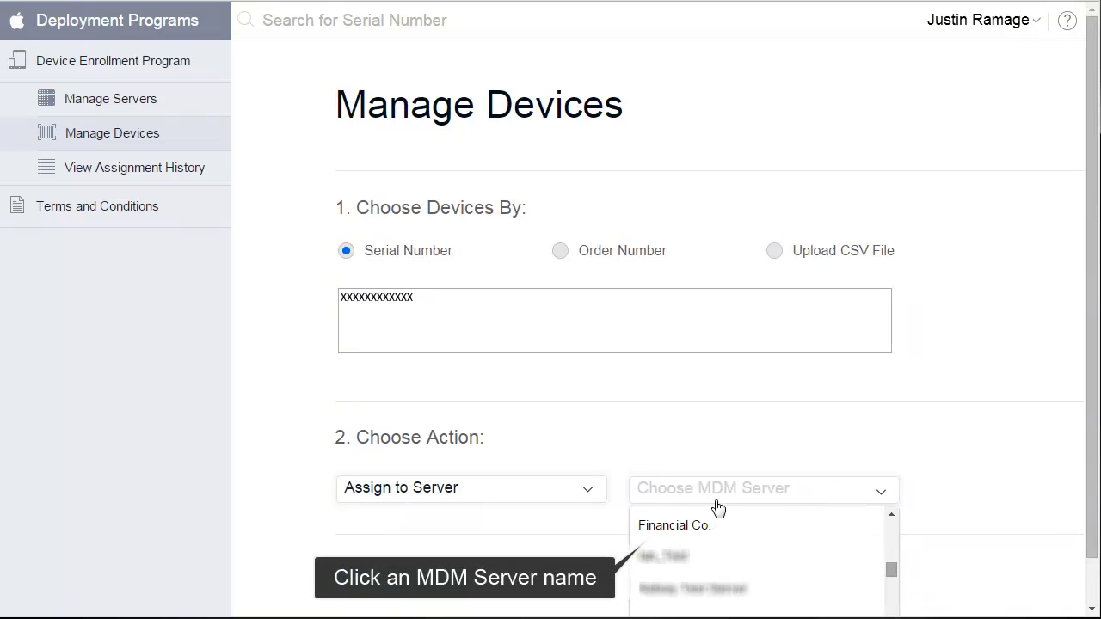
pyautogui.click(669, 528)
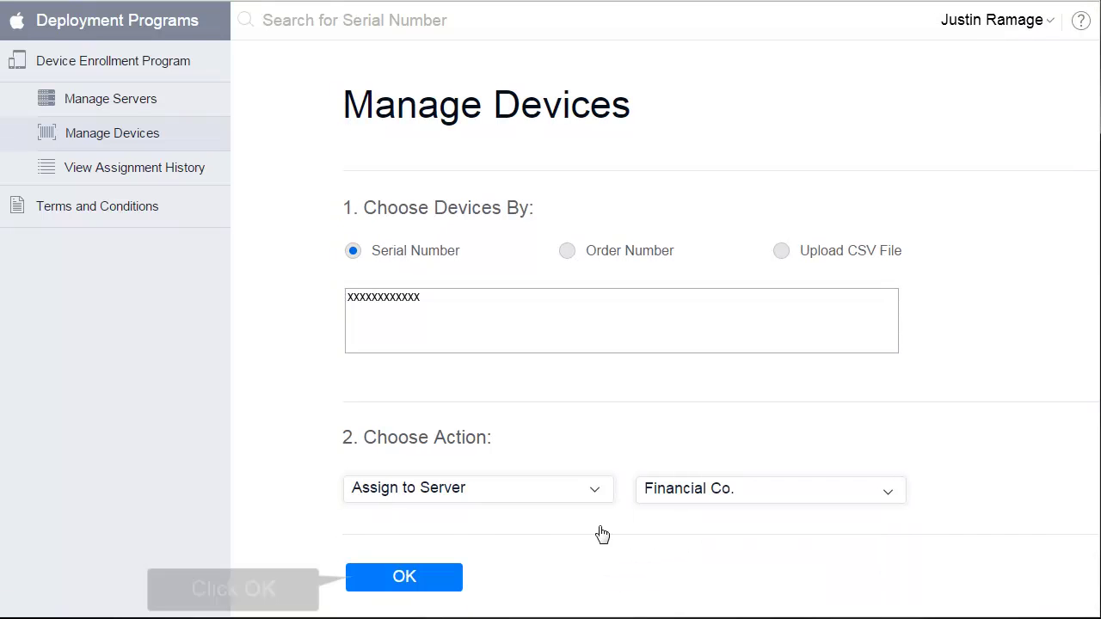
pyautogui.click(401, 579)
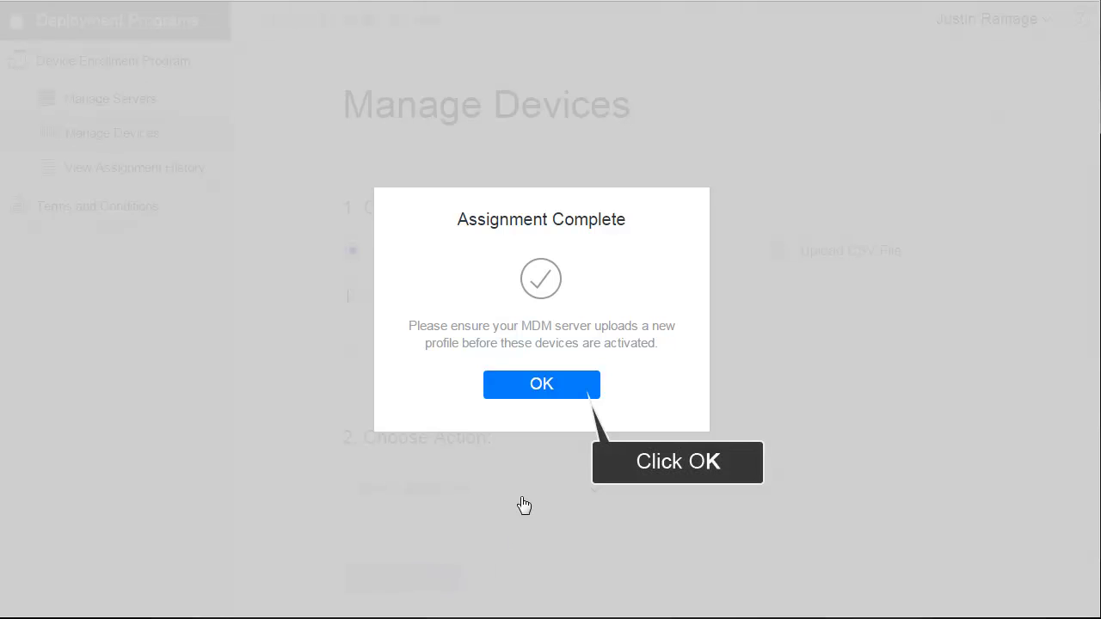
pyautogui.click(541, 386)
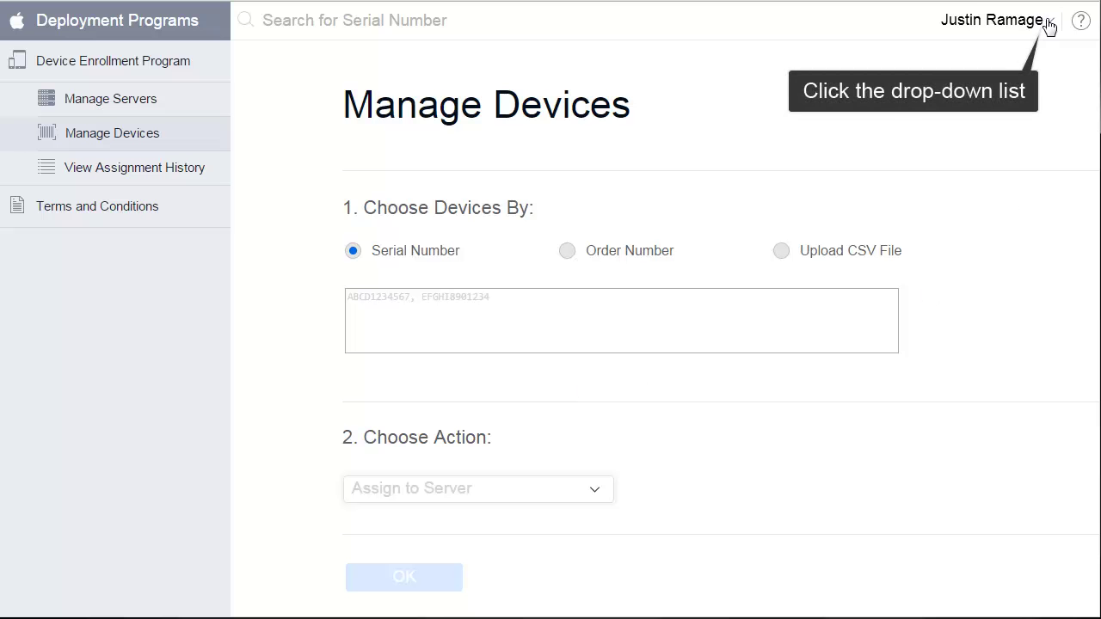
# Step: Sign out of the deployment portal and view the BES12 list of Apple DEP devices
pyautogui.click(1043, 24)
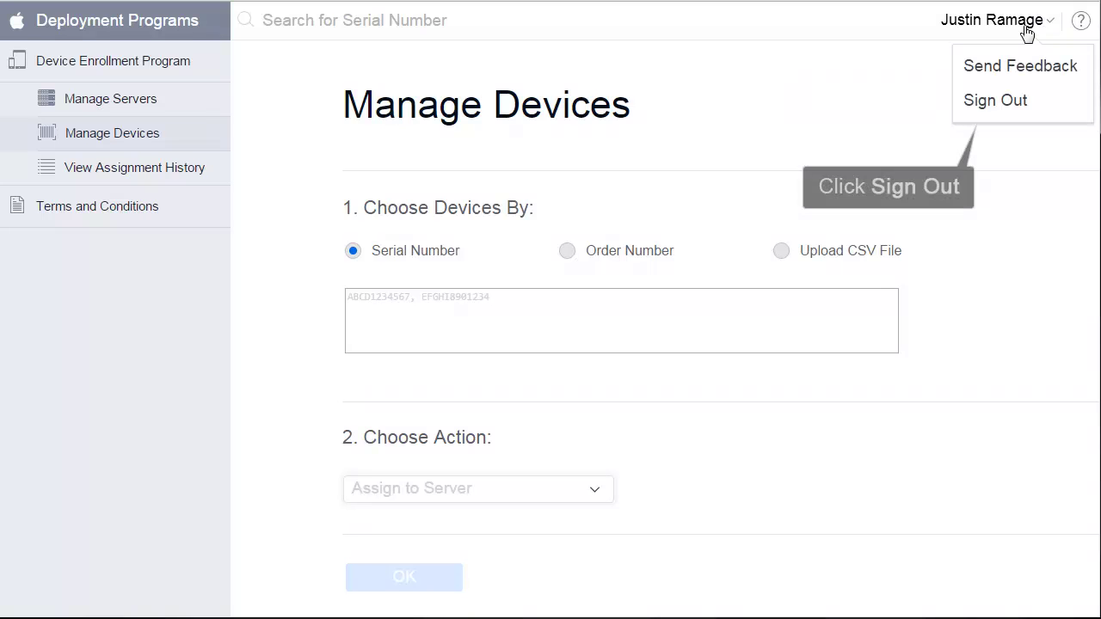
pyautogui.click(1007, 100)
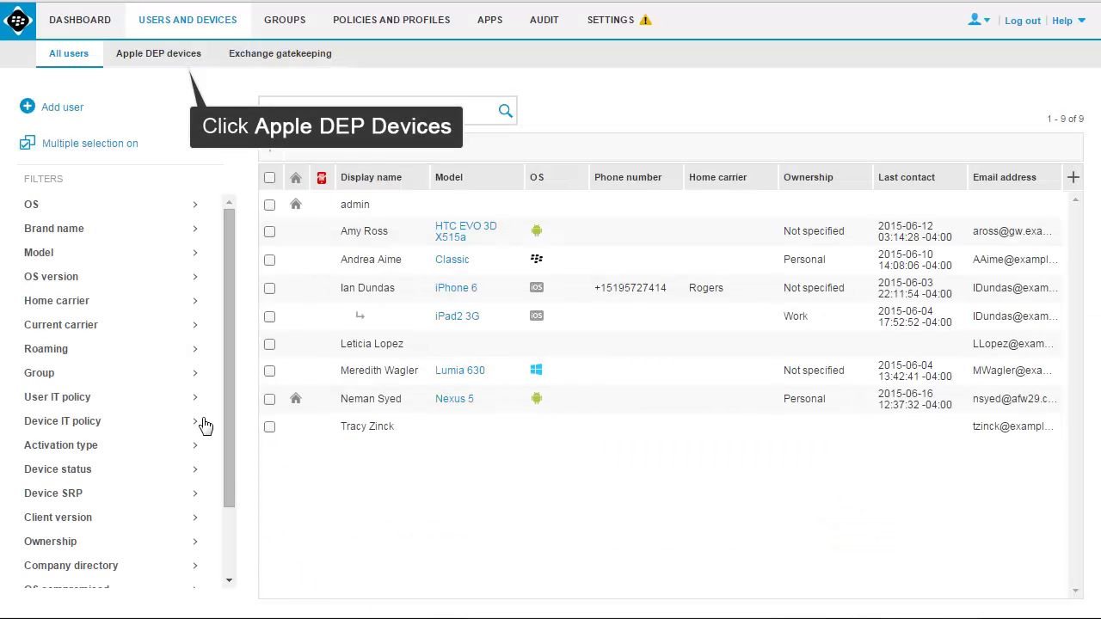
pyautogui.click(160, 57)
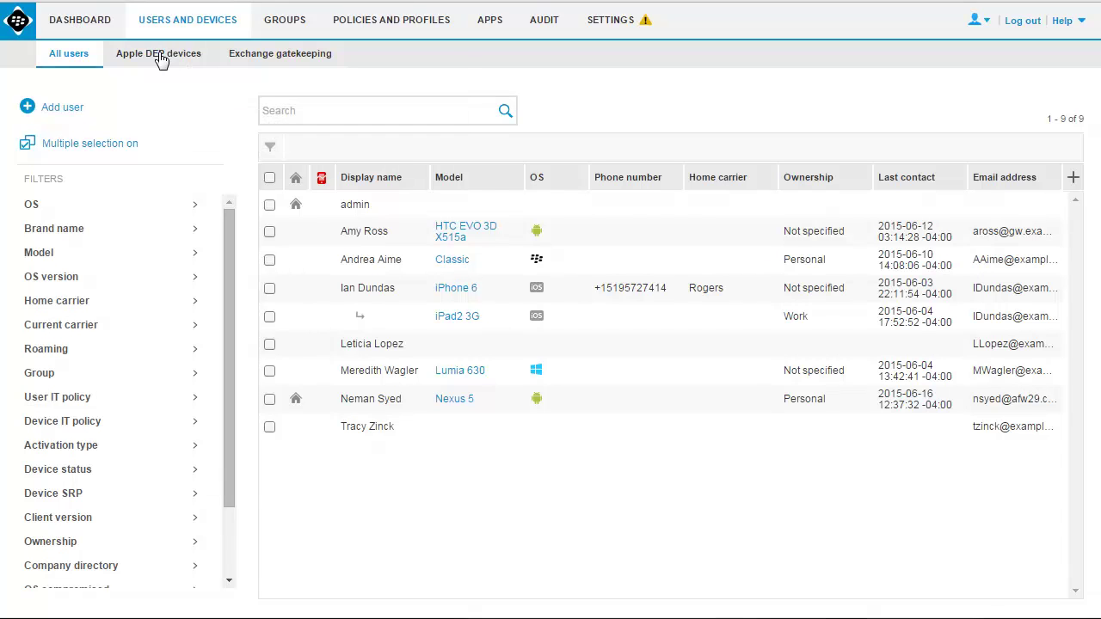